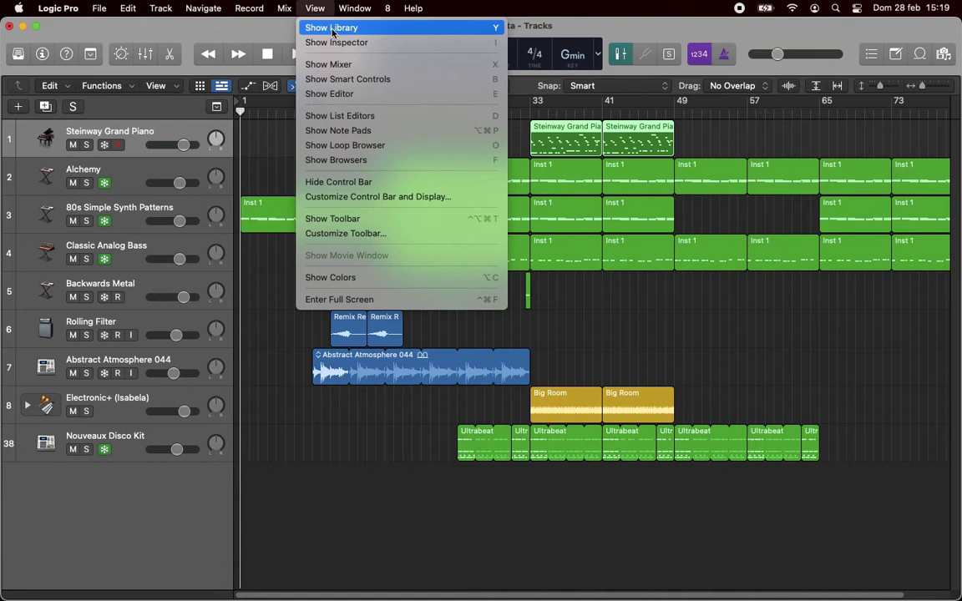
- Show the Library for the Steinway Grand Piano track and briefly view its track icon choices
left_click(332, 31)
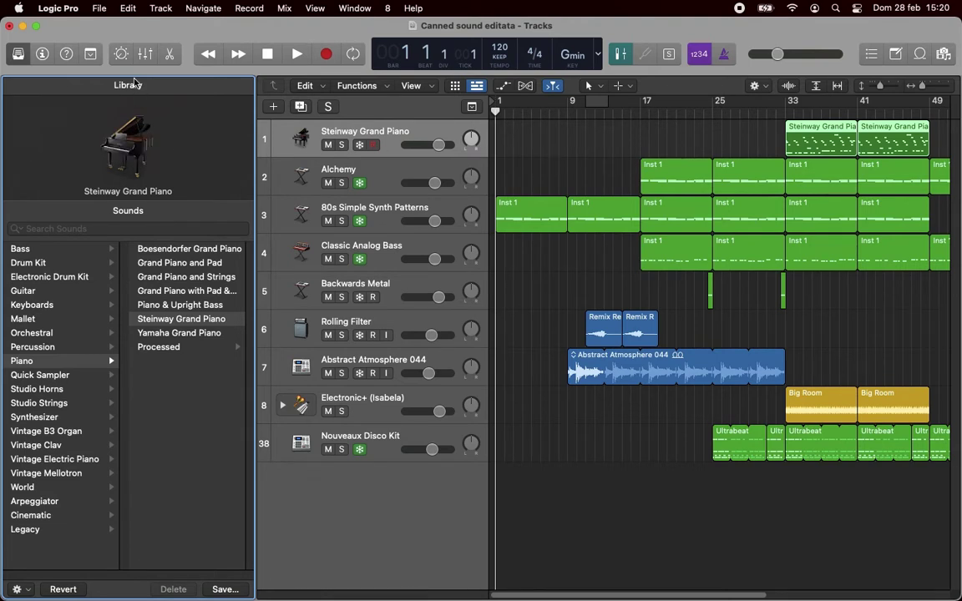
left_click(302, 139)
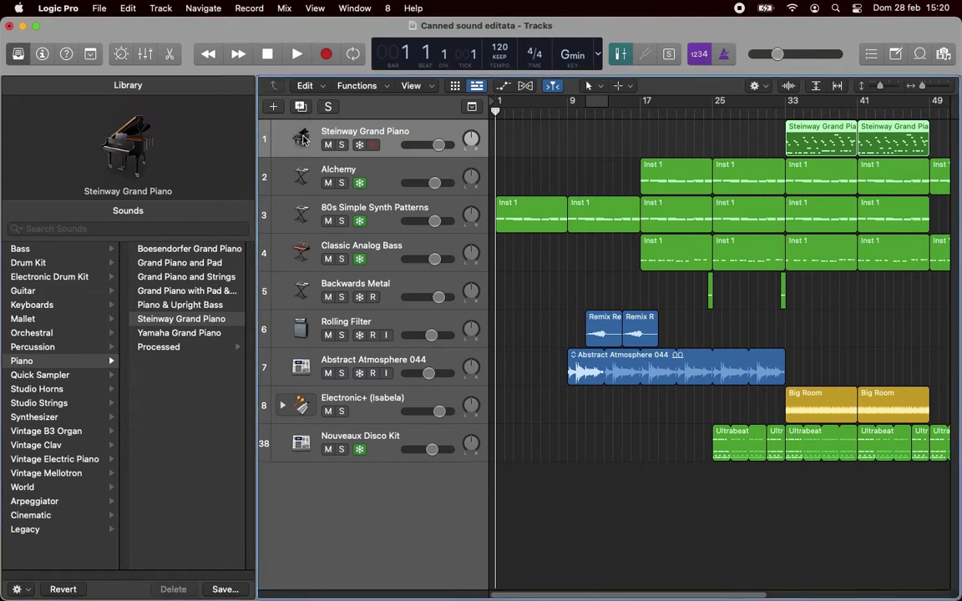
left_click(302, 138)
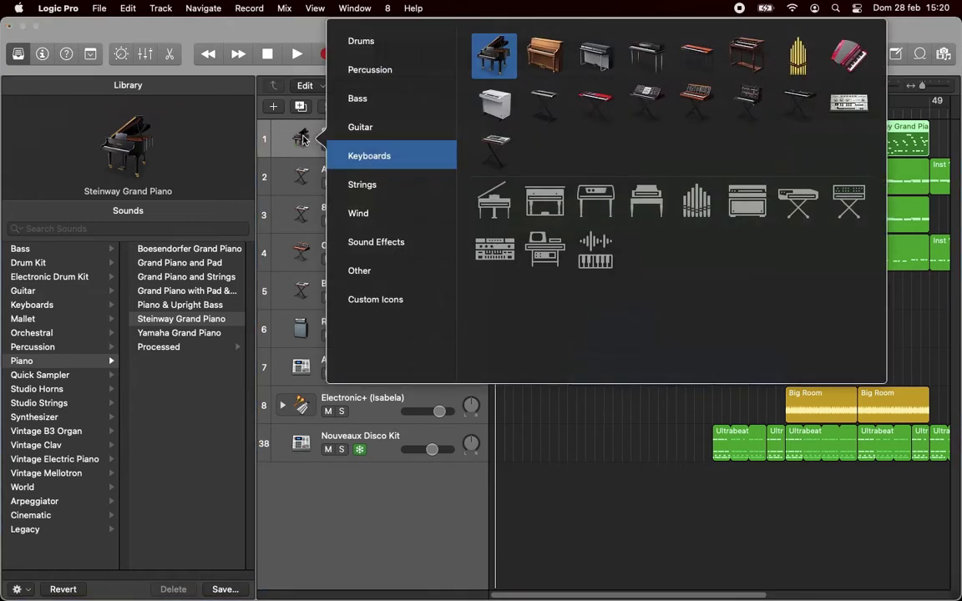
left_click(302, 139)
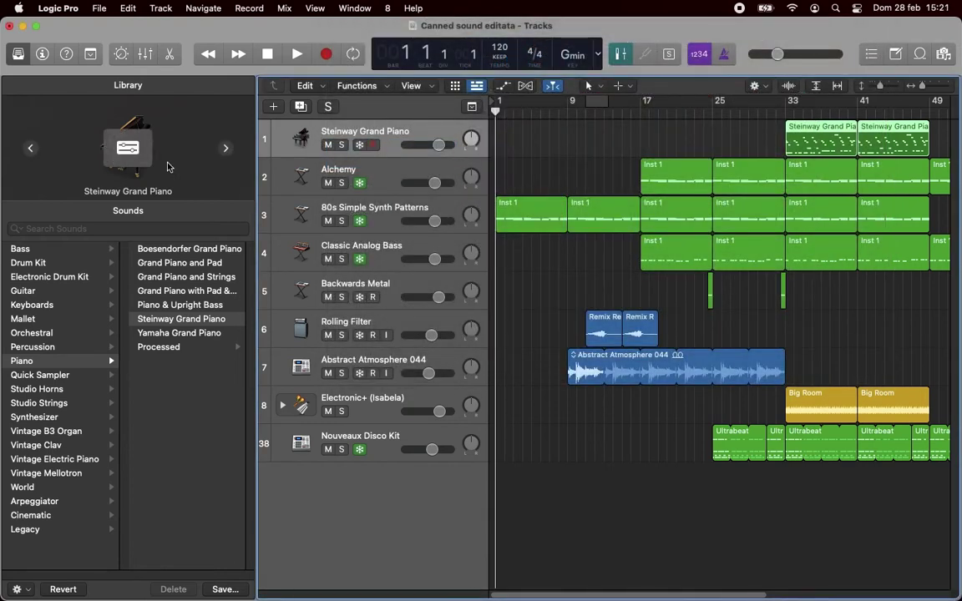
- Search the Library sounds for "piano" and clear the search again
left_click(65, 229)
type("piano")
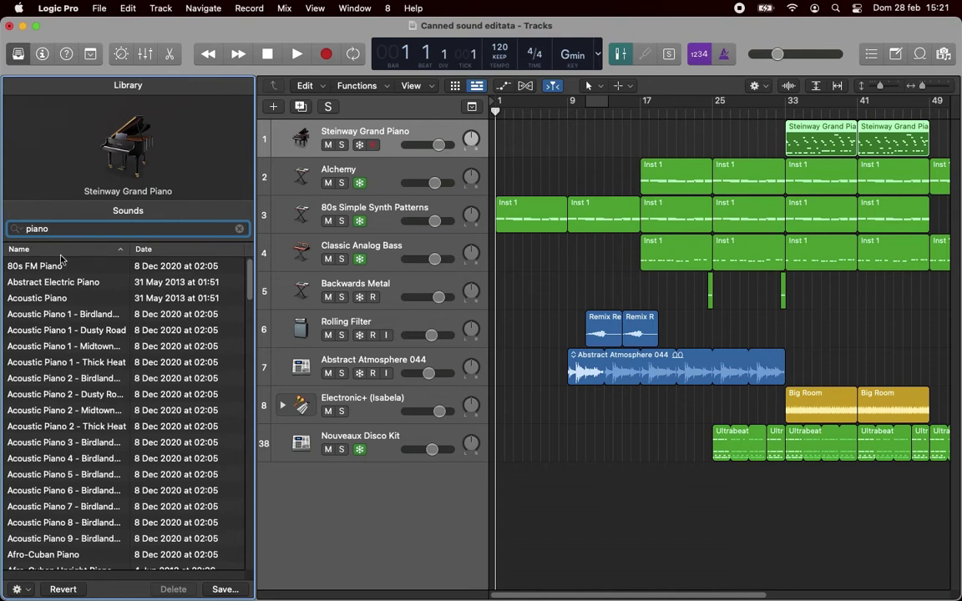
left_click(239, 230)
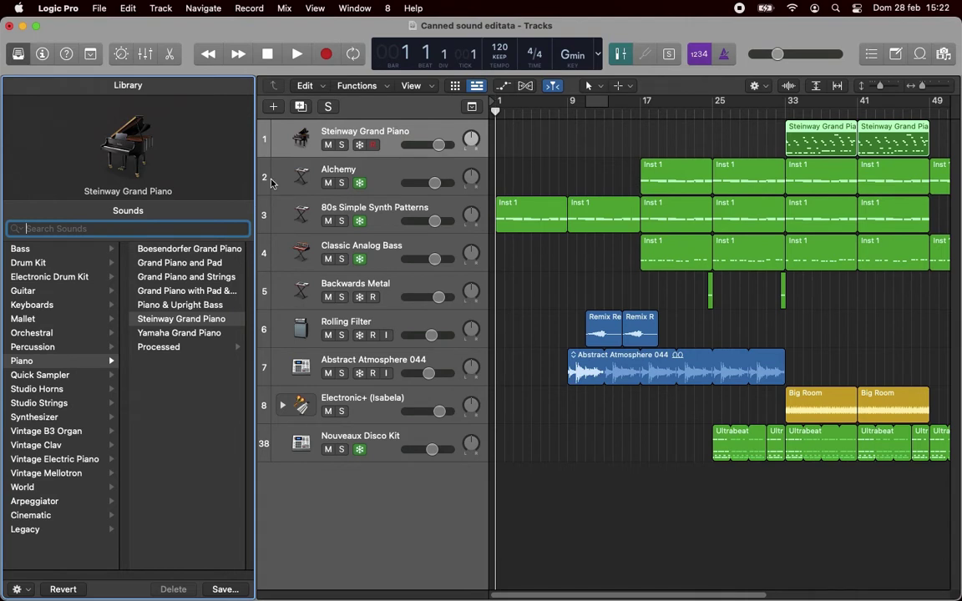
- Compare the Library categories offered for the Steinway Grand Piano, Rolling Filter, Abstract Atmosphere 044 and Electronic+ tracks, ending on the piano track
left_click(266, 137)
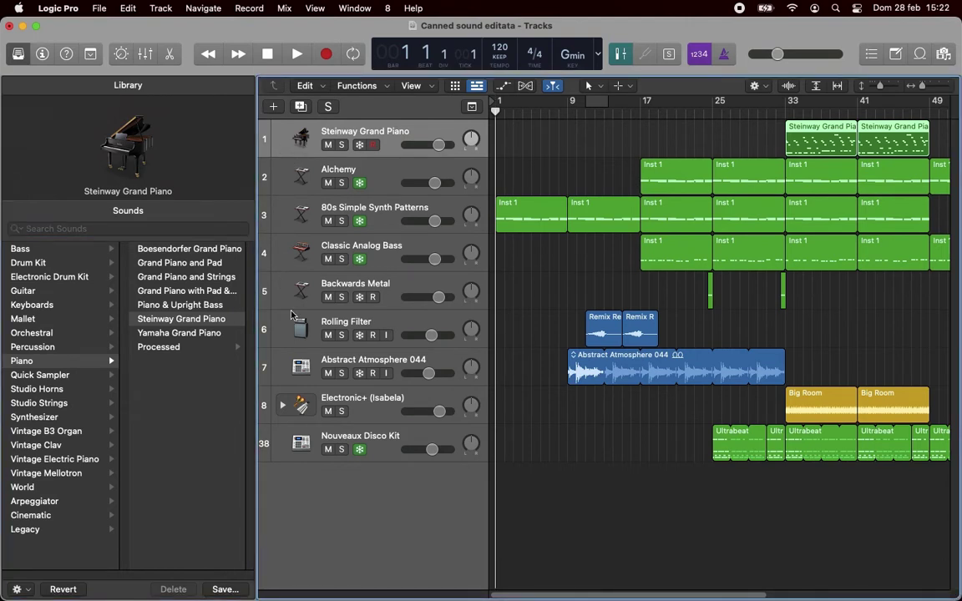
left_click(263, 323)
left_click(286, 369)
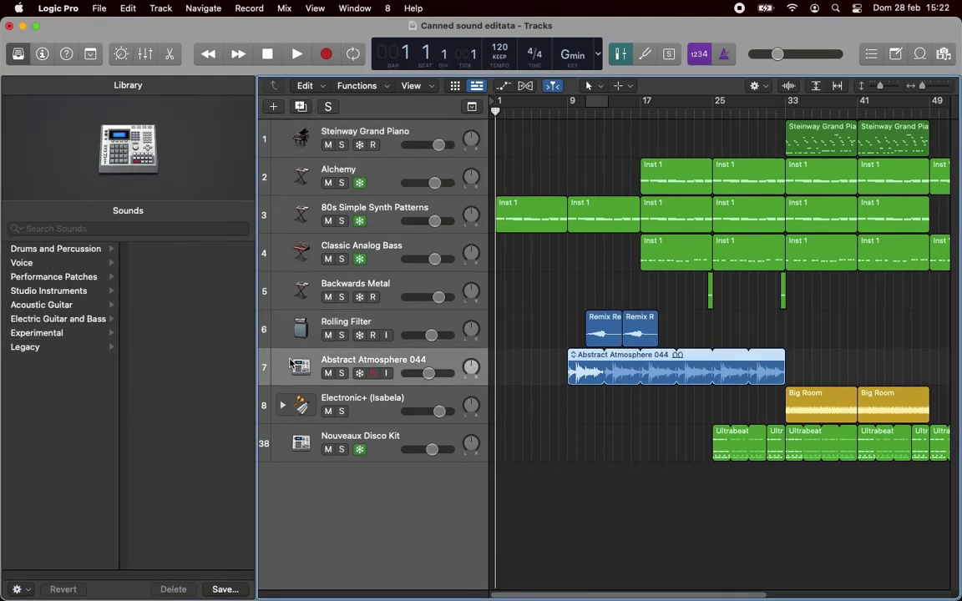
left_click(321, 399)
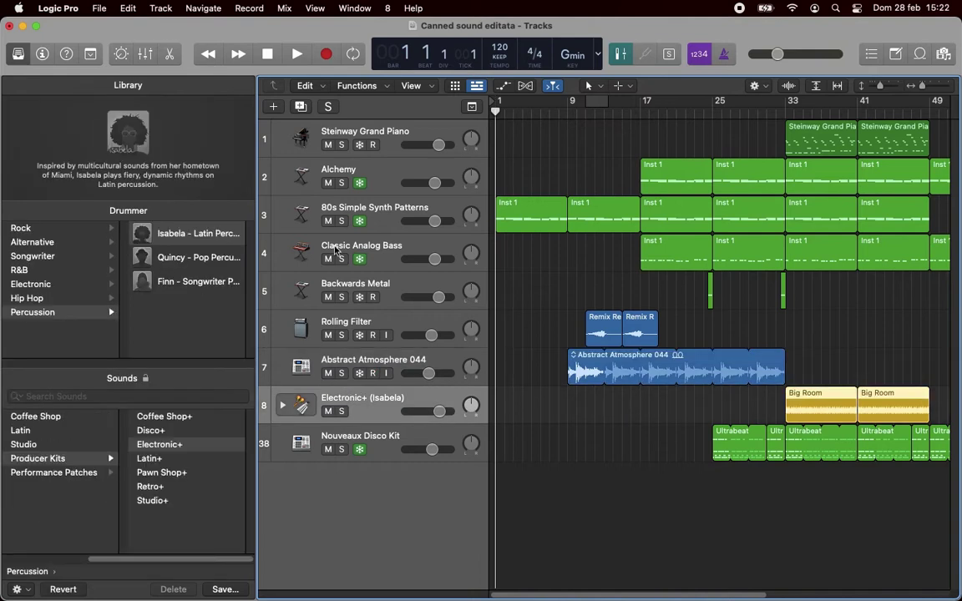
left_click(265, 137)
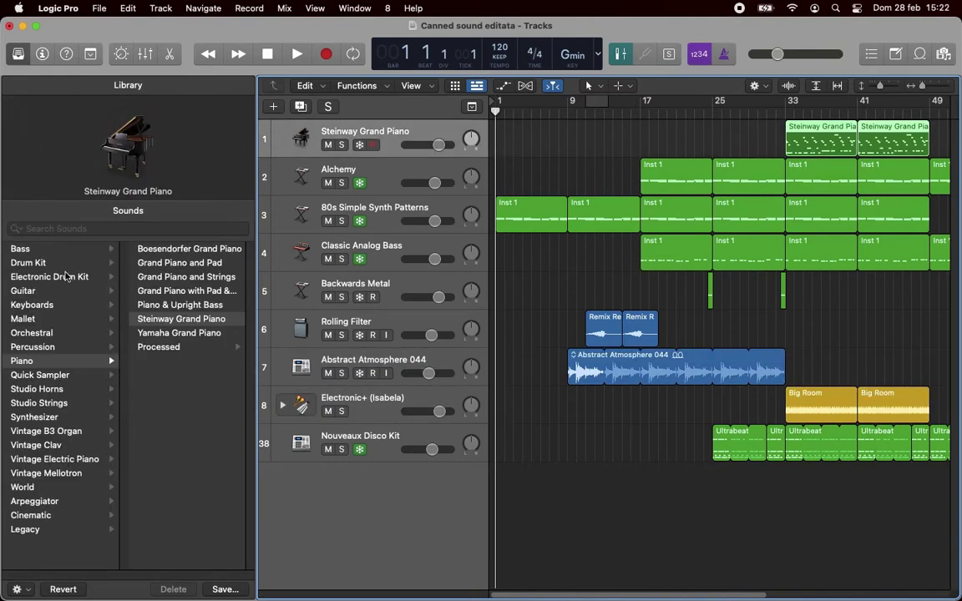
- Browse the Electronic Drum Kit sounds in the Library down to the Kicks among the Kit Pieces
left_click(55, 284)
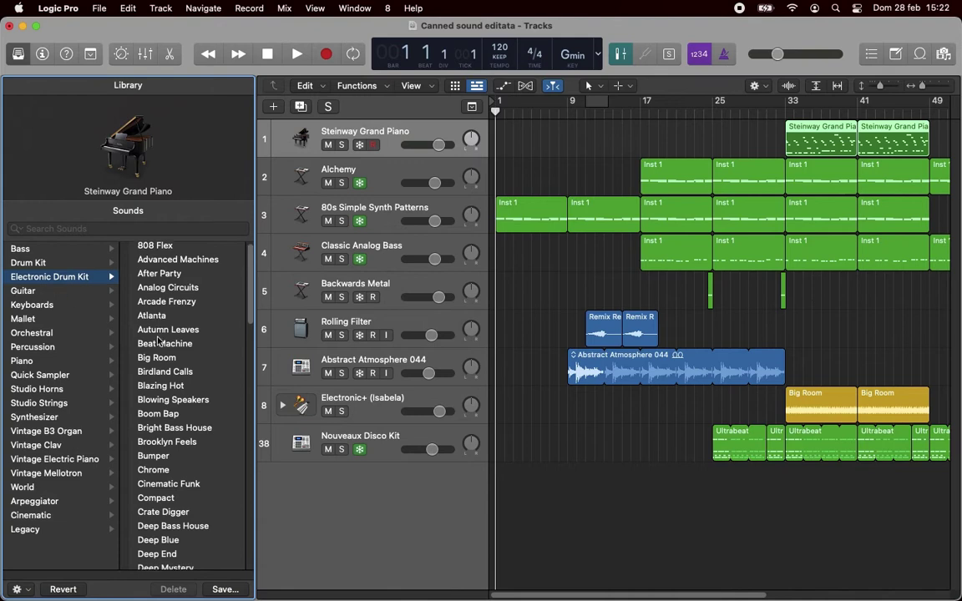
scroll(161, 354, "down", 10)
scroll(161, 354, "down", 5)
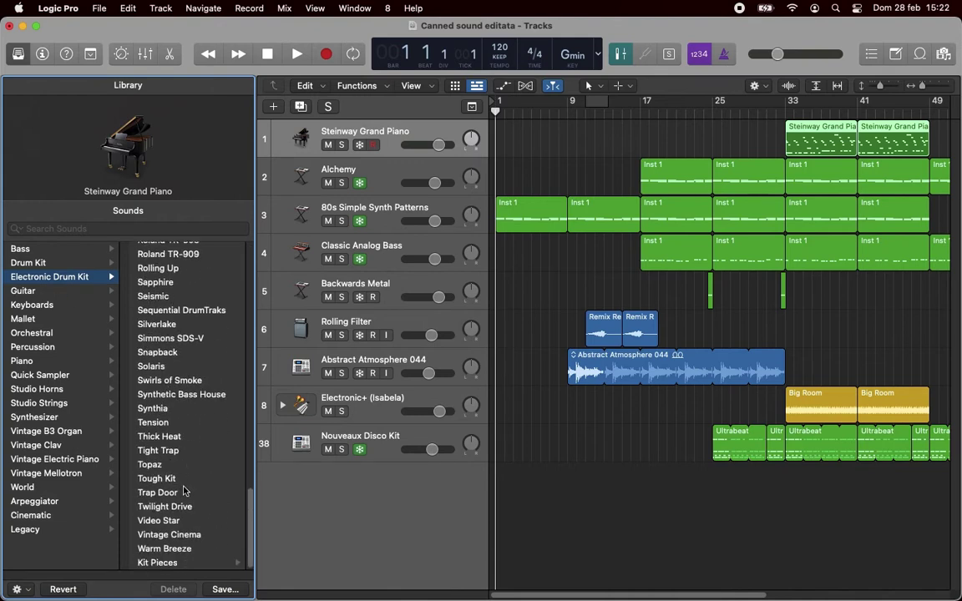
left_click(181, 563)
left_click(177, 250)
scroll(201, 349, "down", 10)
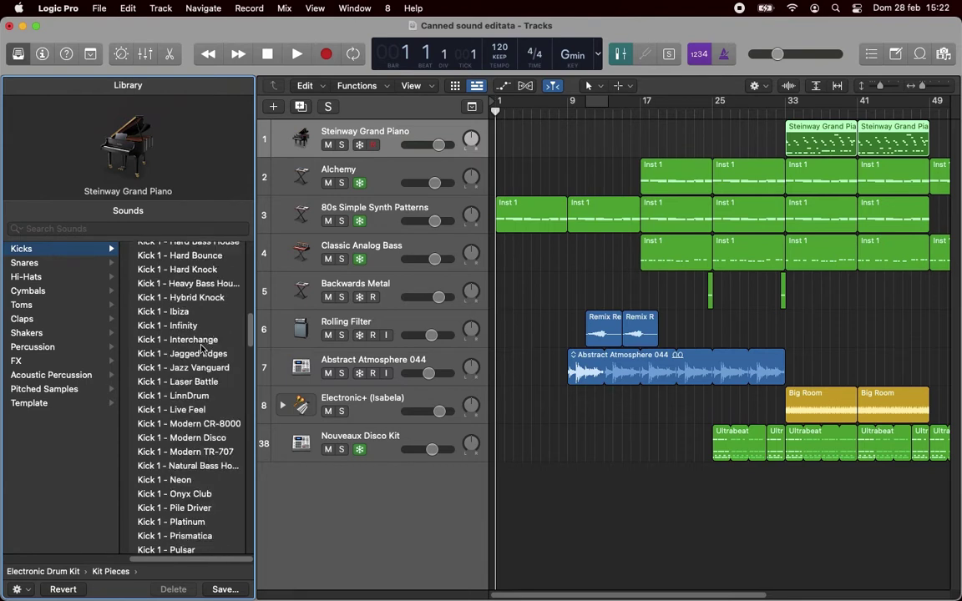
scroll(200, 349, "down", 10)
left_click(196, 547)
- Widen the Library to view all its category levels, return to the Piano sounds and narrow it back
left_click_drag(253, 322, 450, 344)
scroll(269, 337, "left", 10)
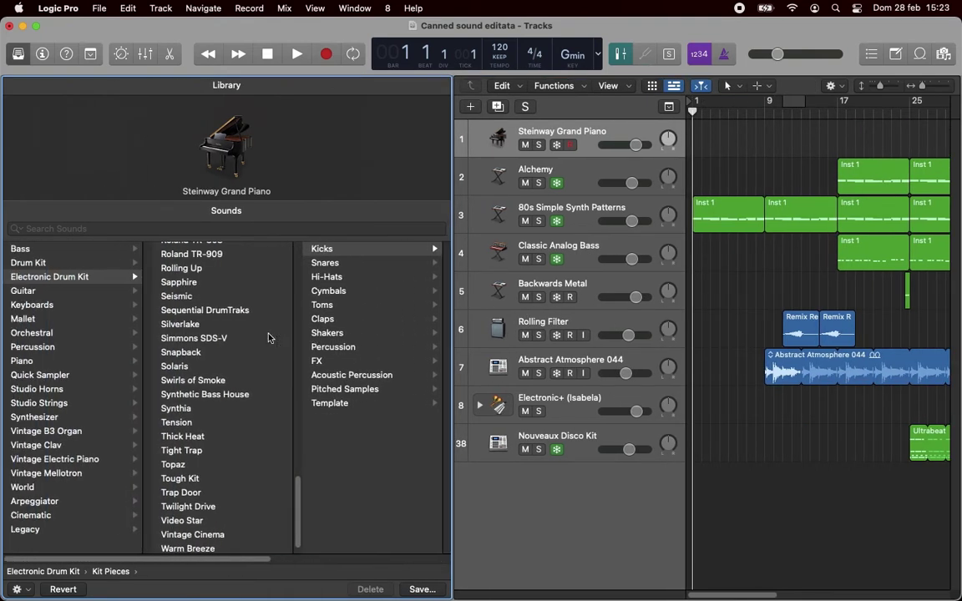
left_click(29, 360)
left_click_drag(451, 242, 256, 239)
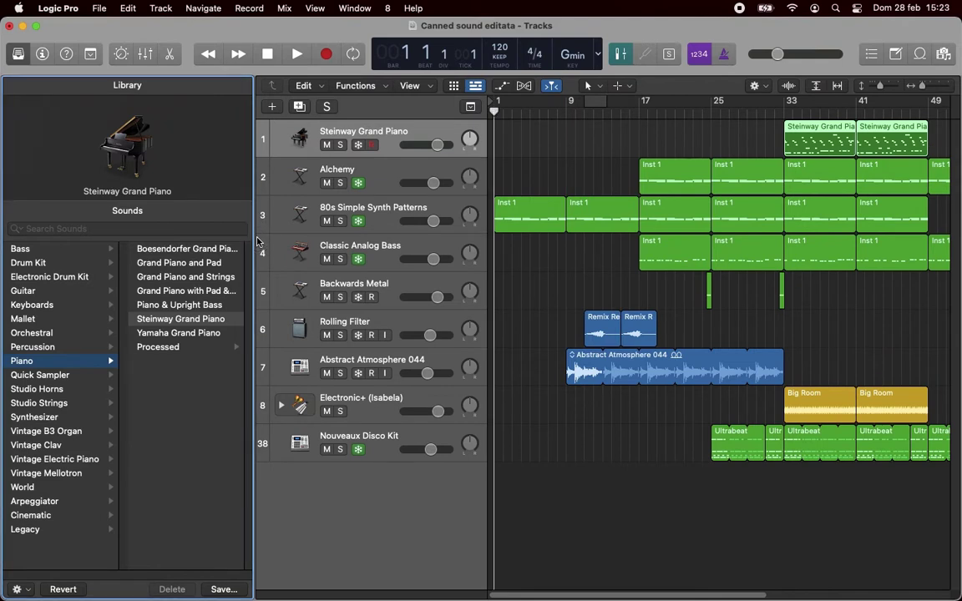
- Step through the Piano patches on the first track, trying Grand Piano with Pad & Choir among others, and reload Steinway Grand Piano
left_click(163, 321)
key("Up")
key("Up")
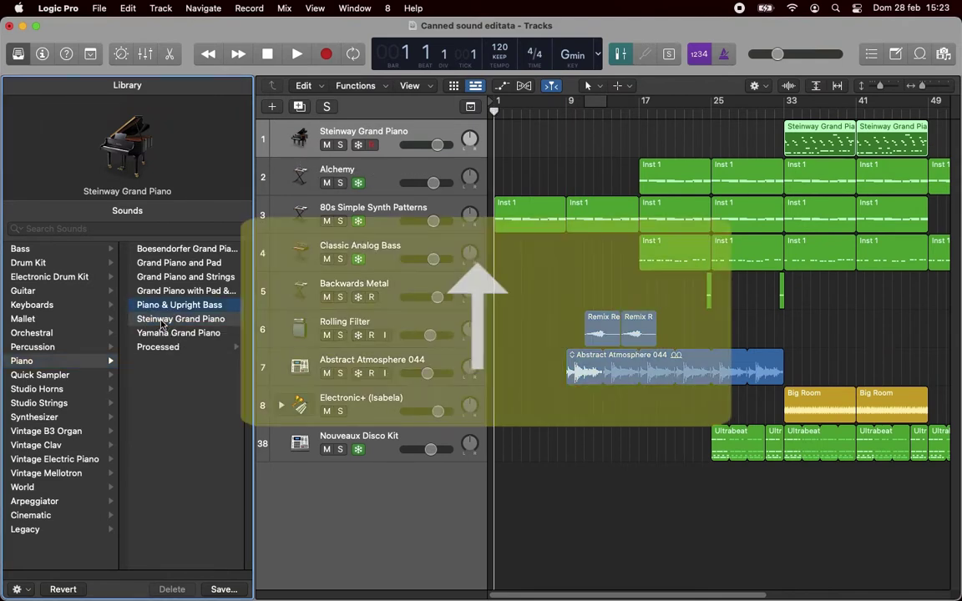
key("Left")
key("Right")
key("Down")
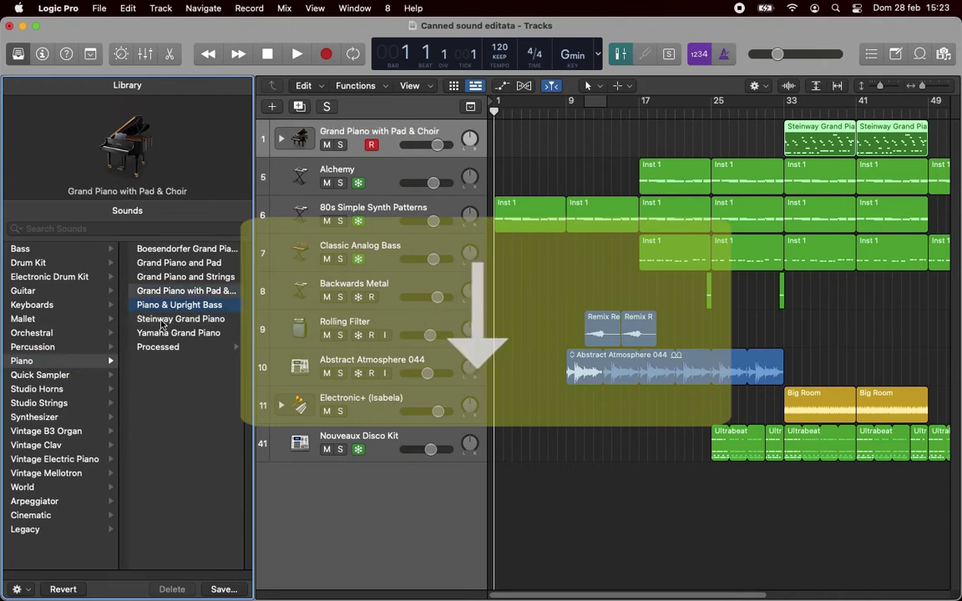
key("Right")
key("Left")
key("Down")
key("Up")
key("Right")
key("Down")
key("Down")
key("Down")
key("Down")
left_click(163, 321)
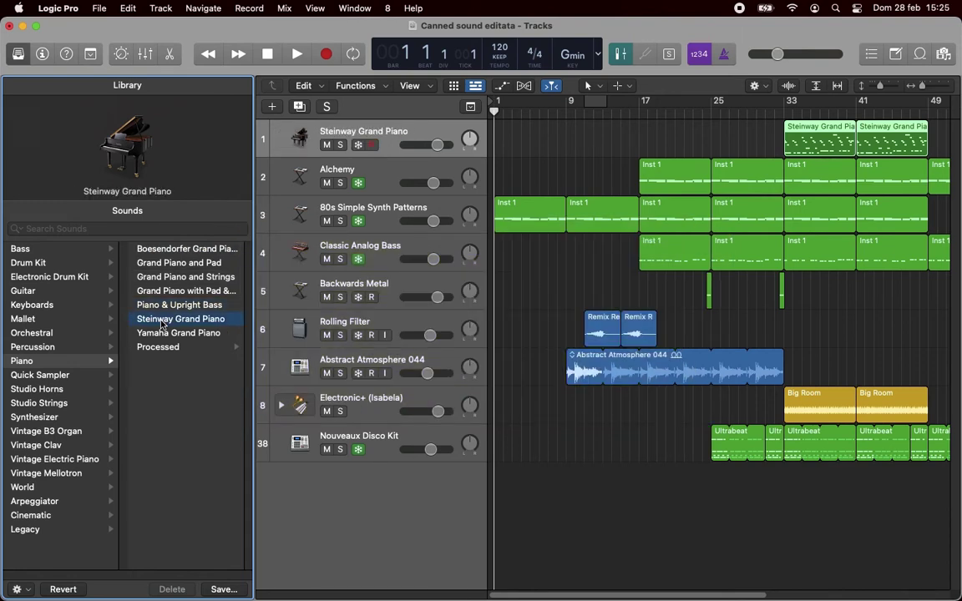
- Browse the Hip Hop, Electronic and Percussion drummers for the Electronic+ track, try the Disco+ kit and reload Electronic+
left_click(347, 401)
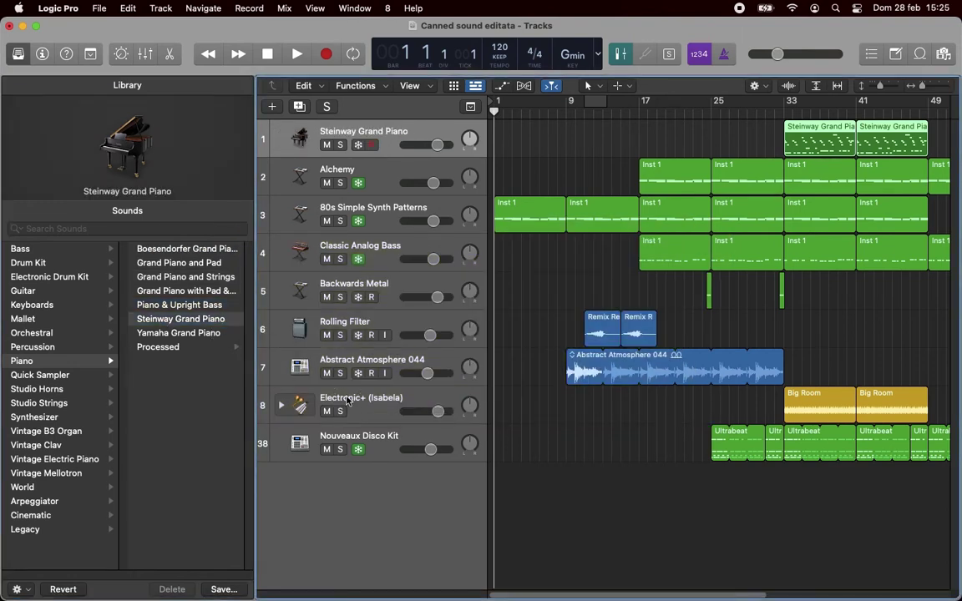
left_click(348, 400)
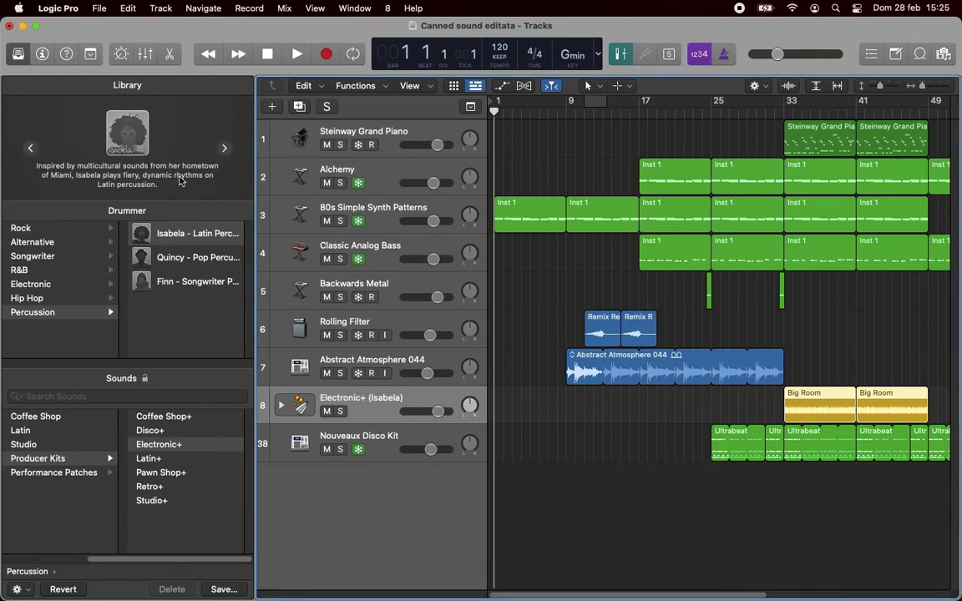
left_click(30, 300)
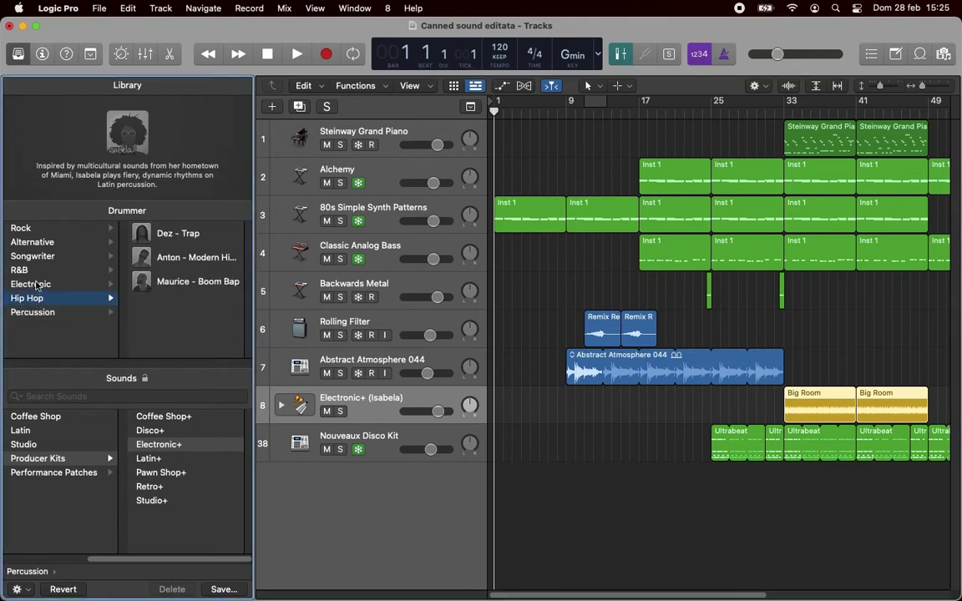
left_click(36, 284)
left_click(33, 312)
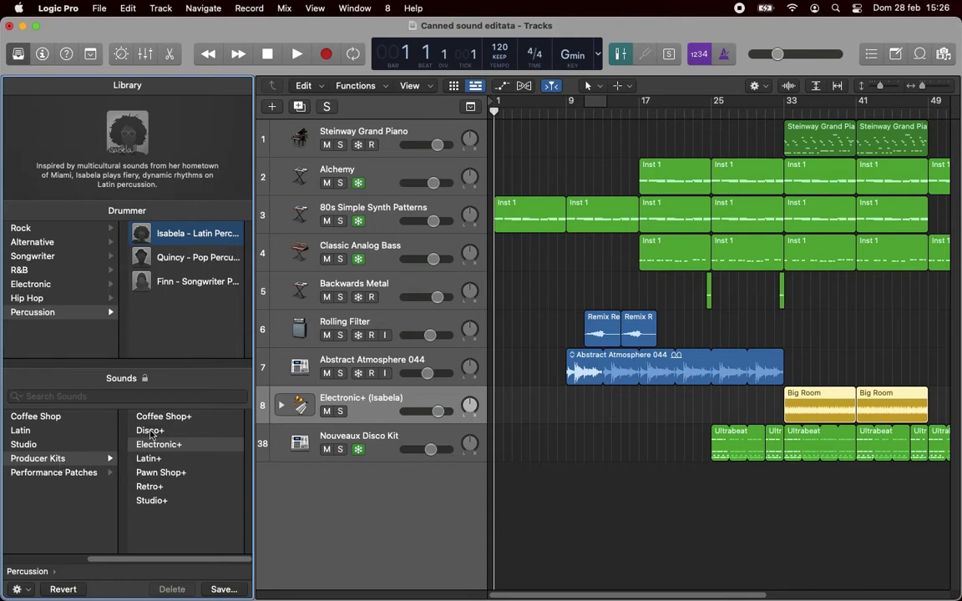
left_click(151, 432)
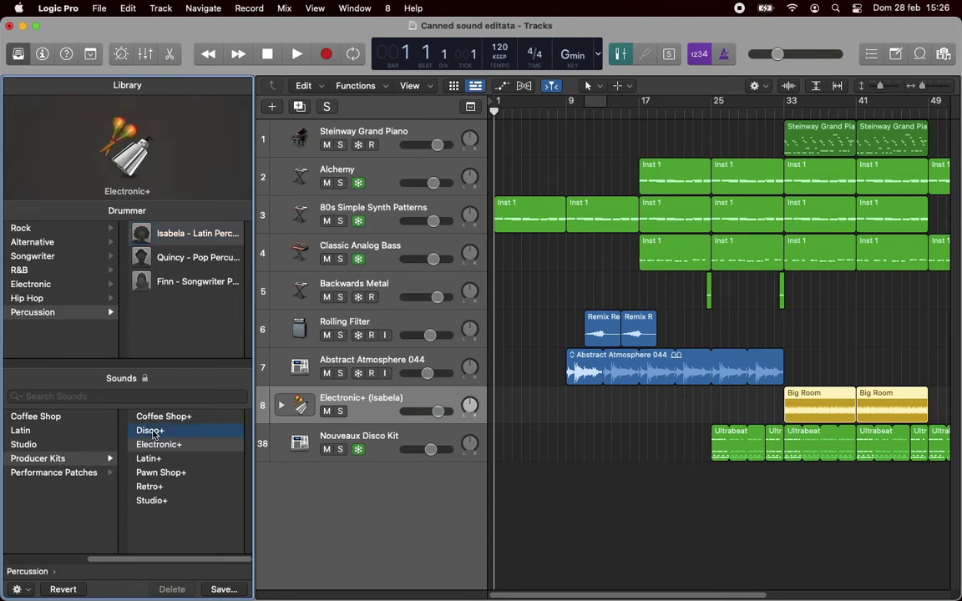
left_click(153, 445)
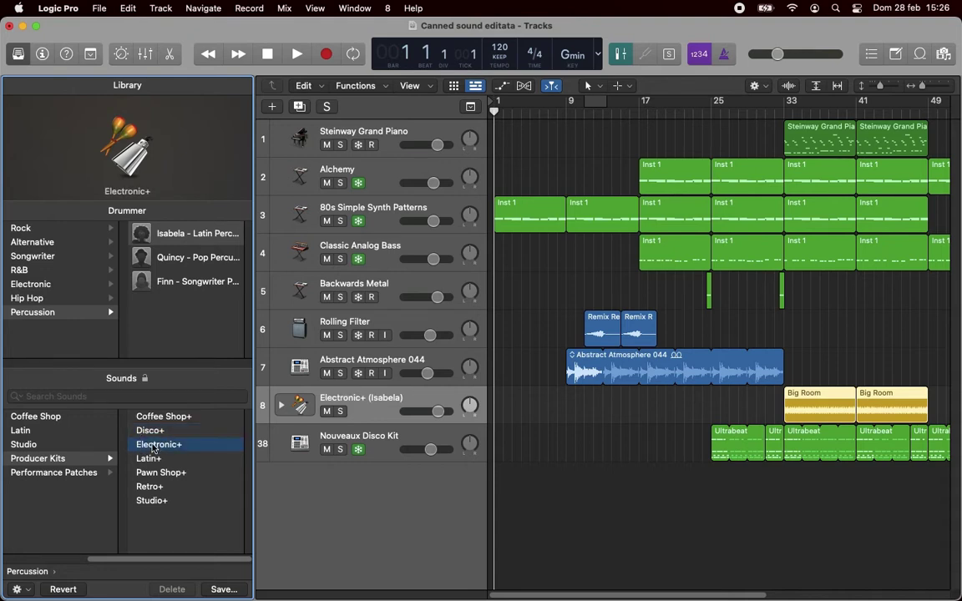
- Try the Como Ayer, Little Havana and Miami Nights beat presets in the Drummer editor, restore Coconut Grove and close the editor
key("e")
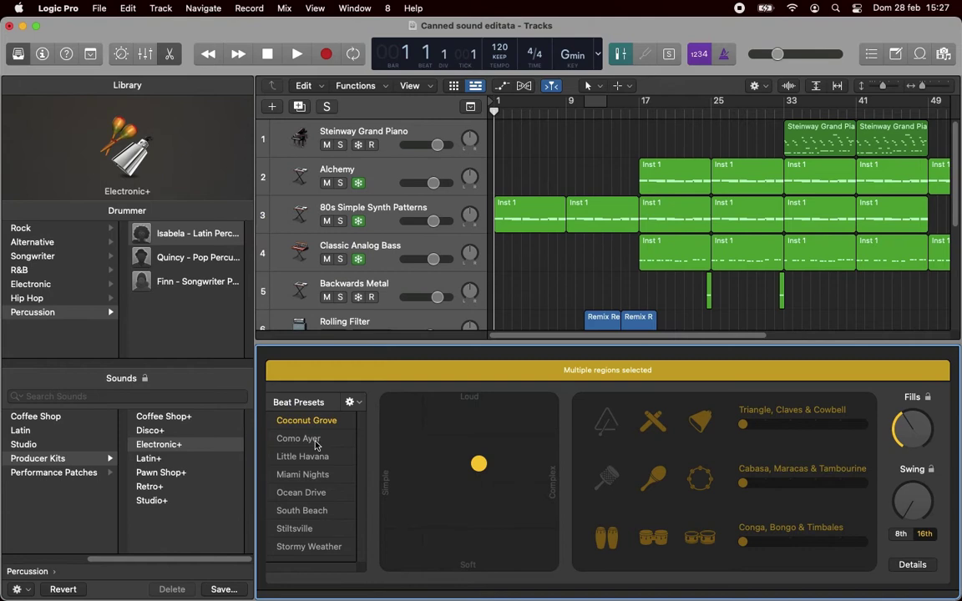
left_click(314, 439)
left_click(313, 457)
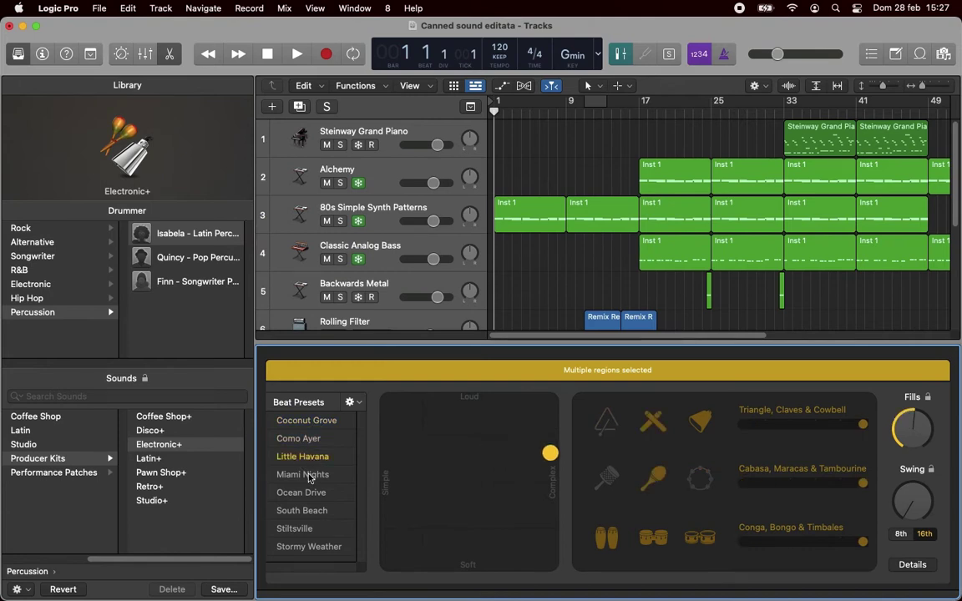
left_click(309, 474)
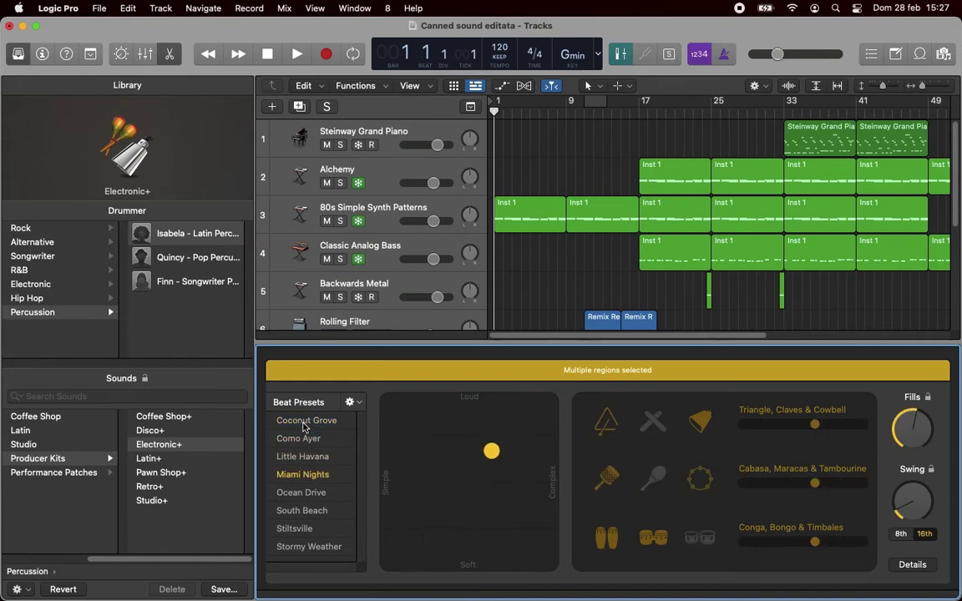
left_click(304, 421)
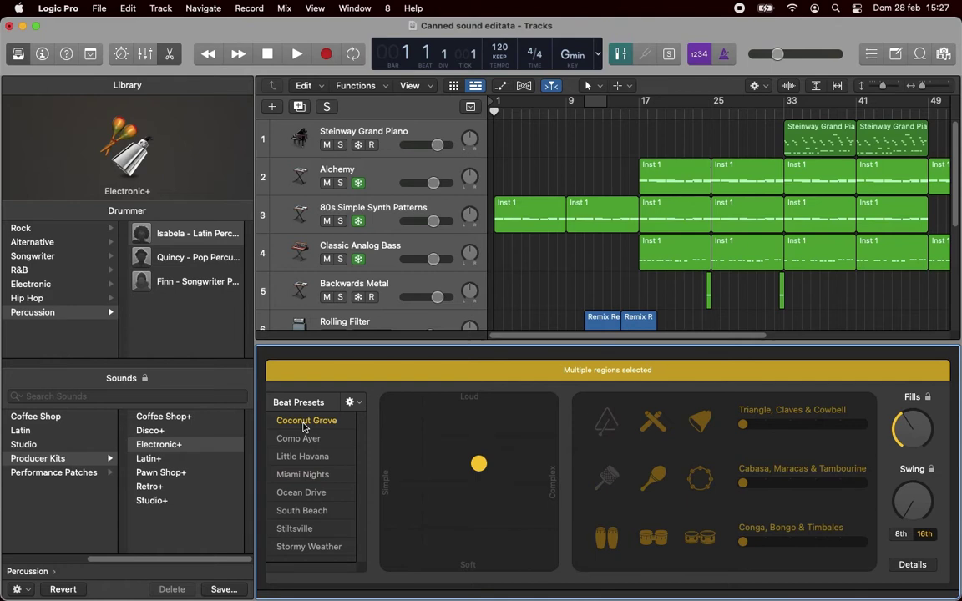
key("e")
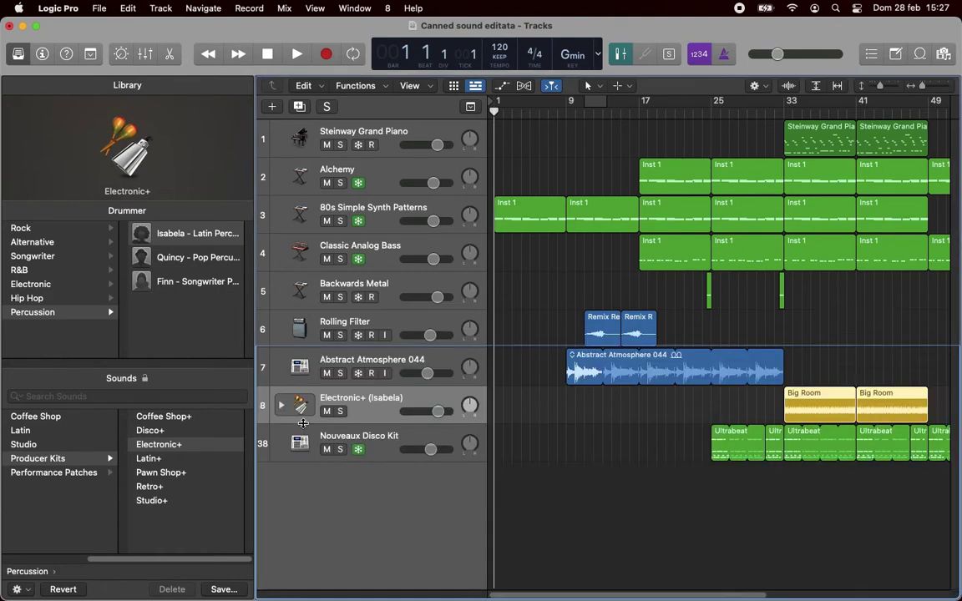
- Define the Steinway Grand Piano track's patch as the default in the Library
left_click(303, 146)
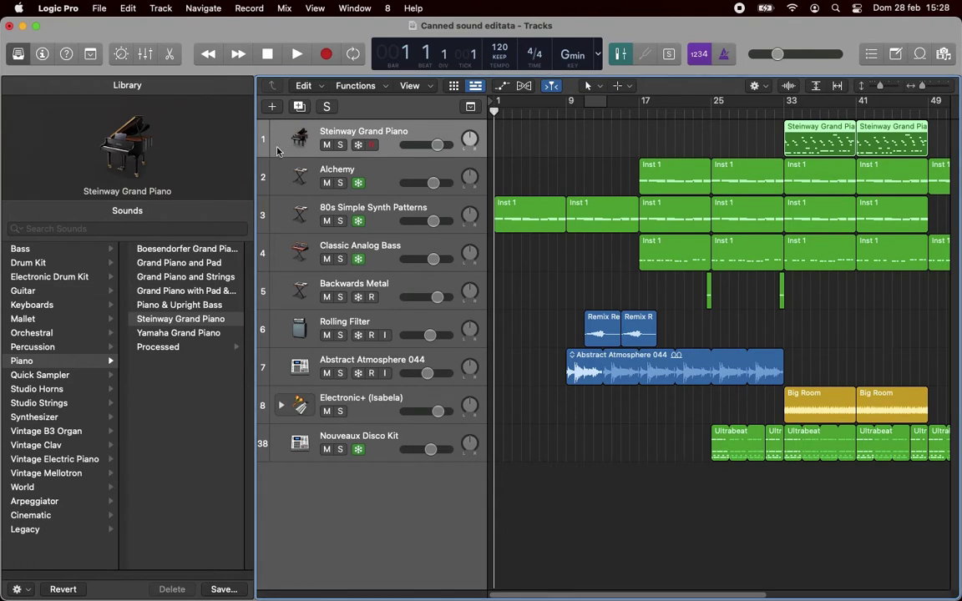
left_click(18, 590)
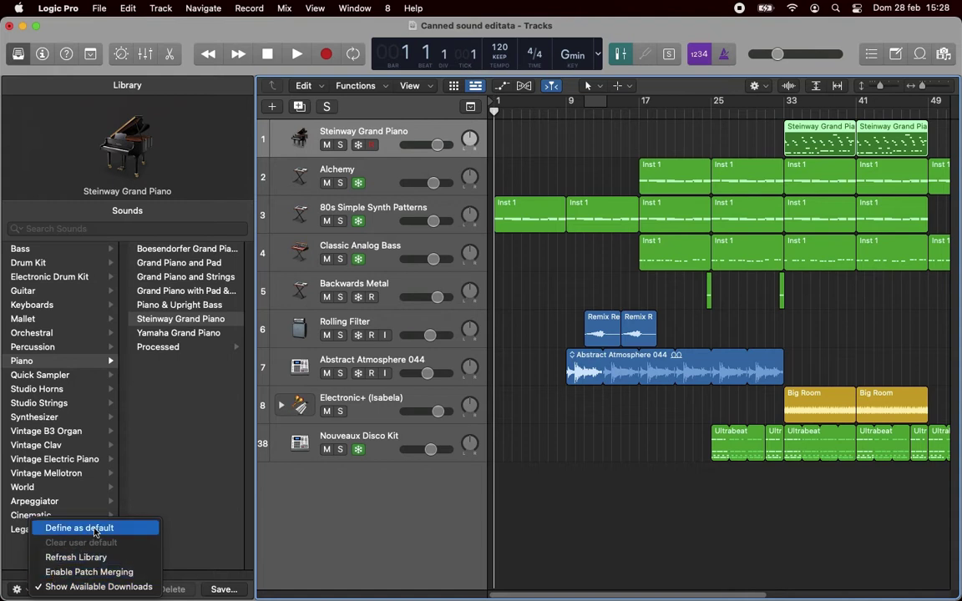
left_click(96, 530)
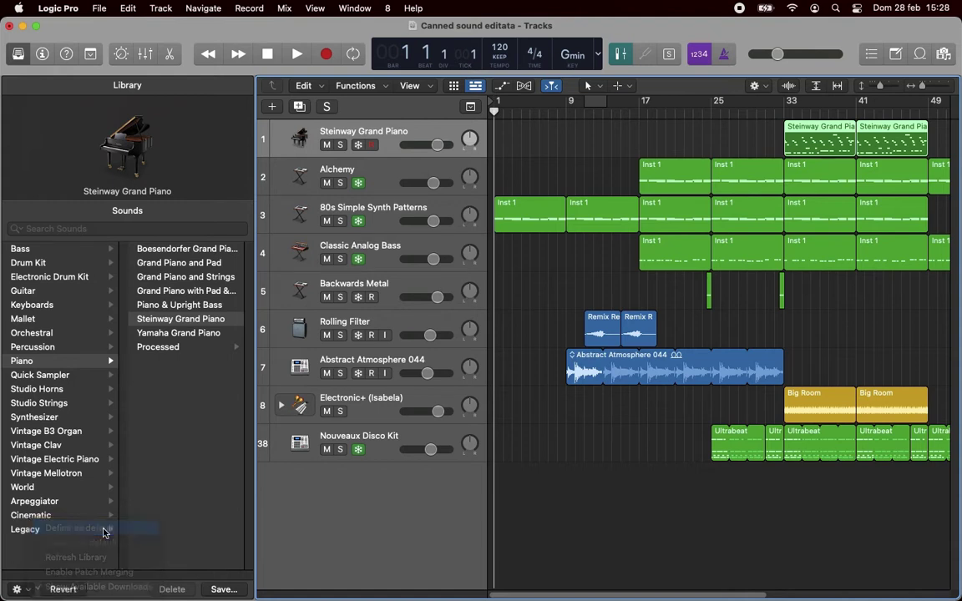
left_click(192, 324)
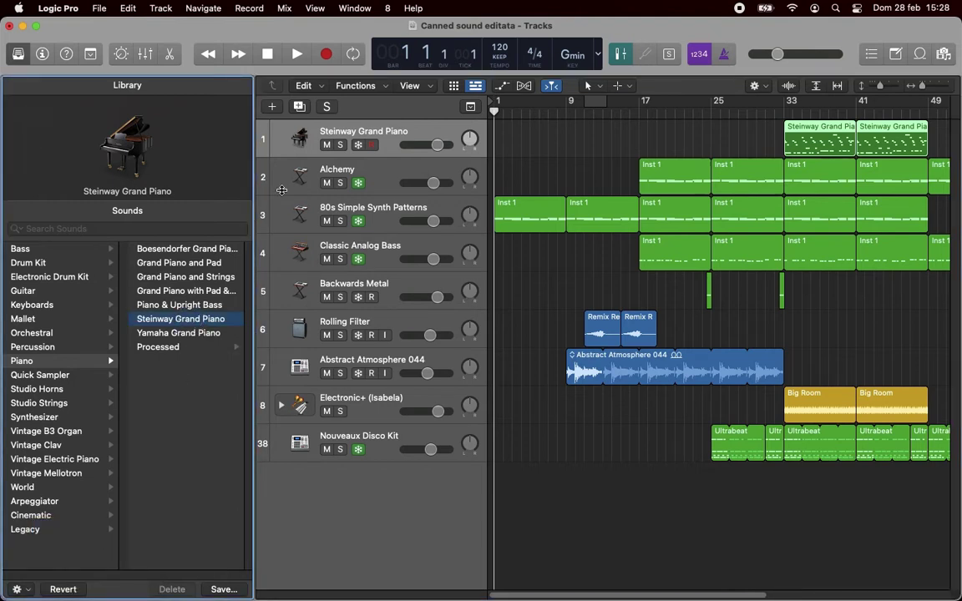
- Create one new software instrument track that uses the Default Patch as its instrument
left_click(272, 107)
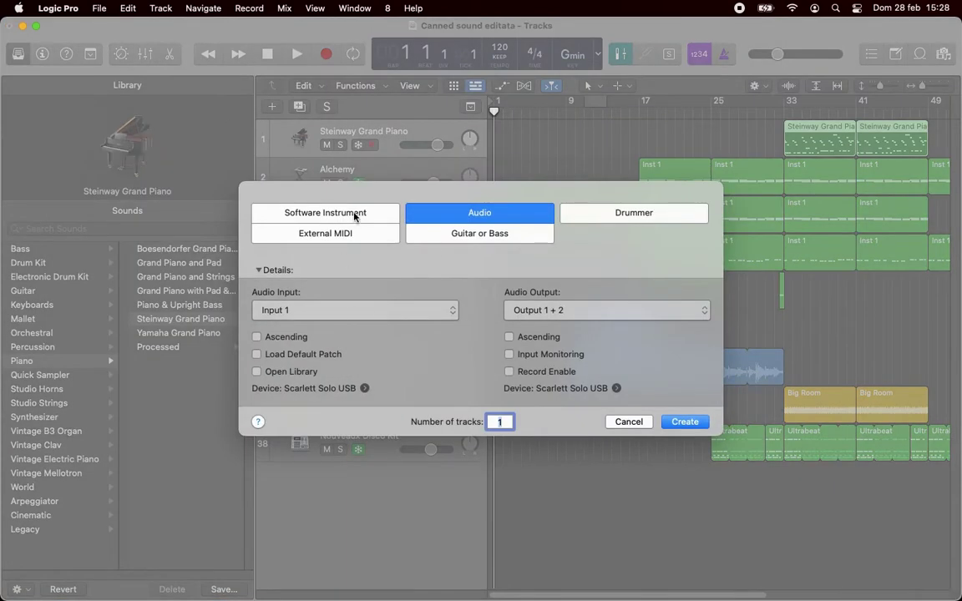
left_click(318, 216)
left_click(292, 327)
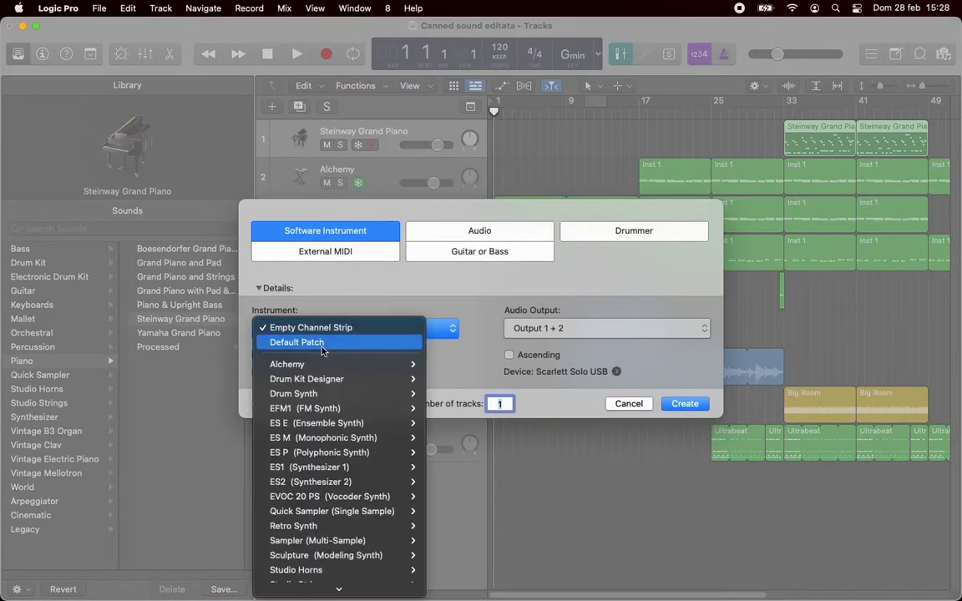
left_click(289, 312)
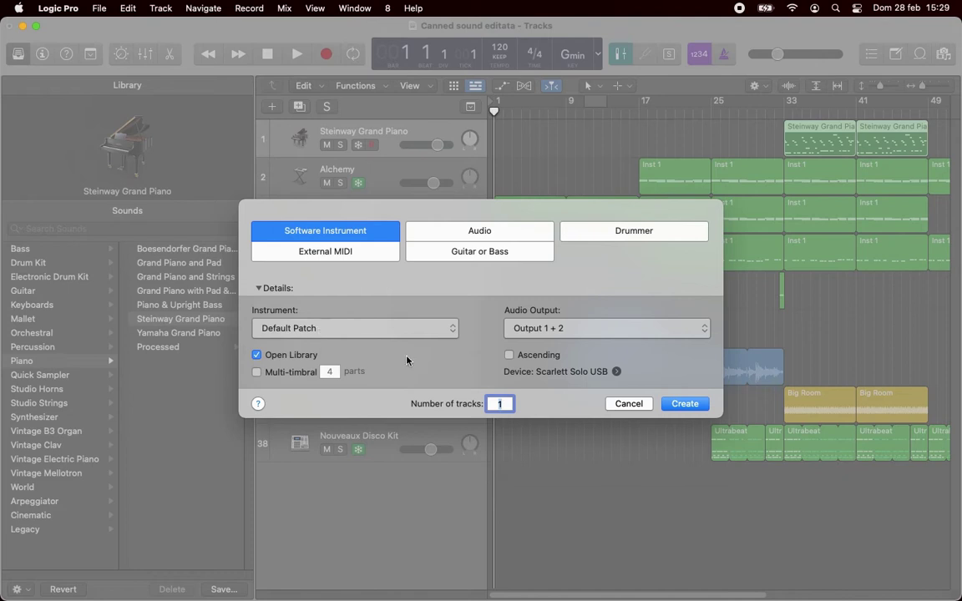
left_click(680, 407)
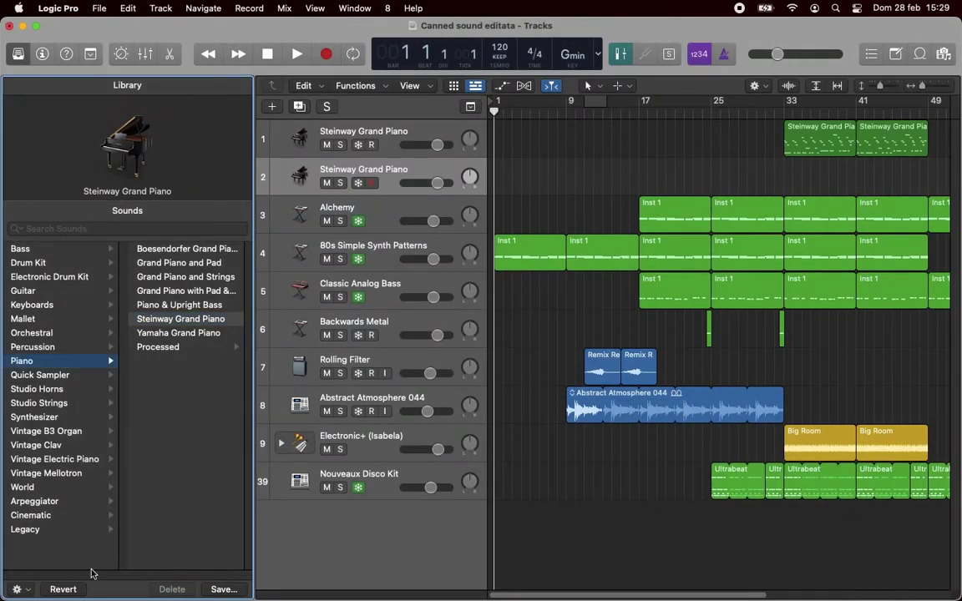
- Show the Inspector alongside the Library
key("F1")
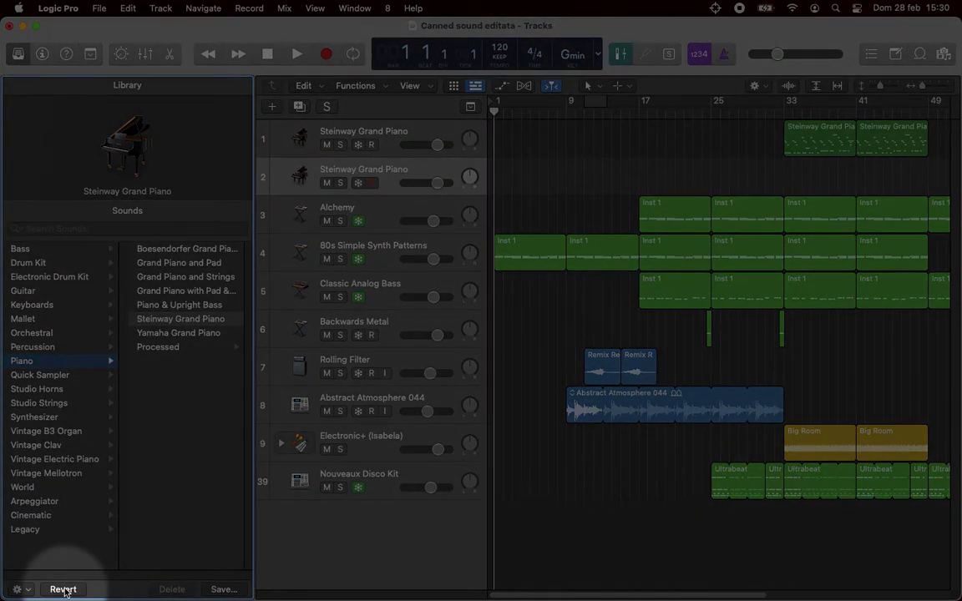
key("F1")
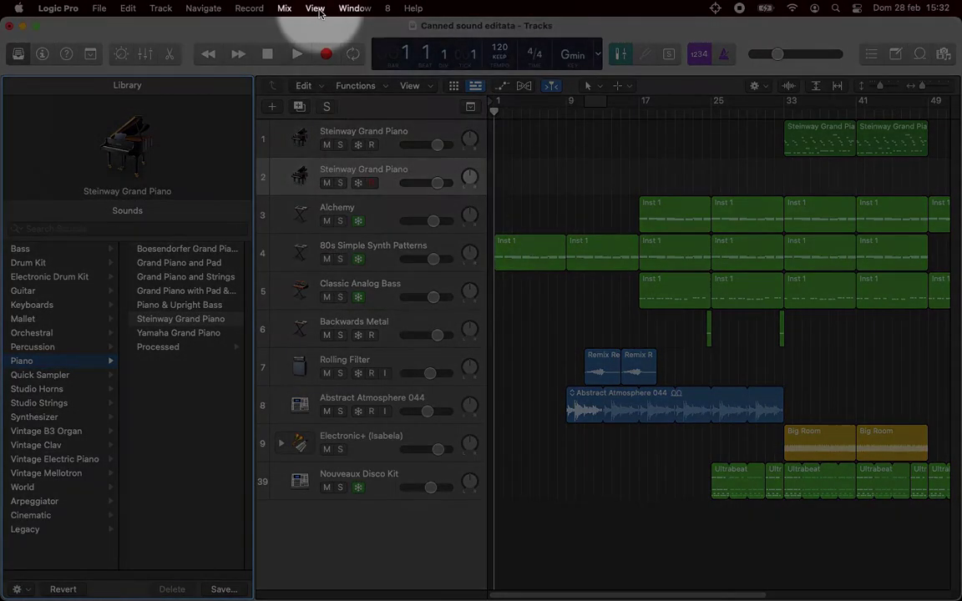
left_click(317, 9)
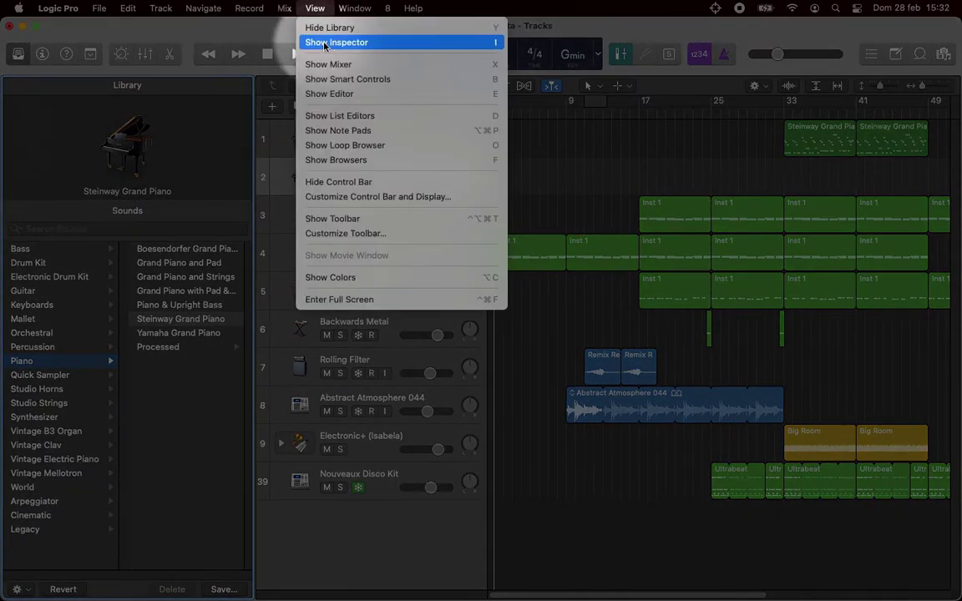
left_click(337, 42)
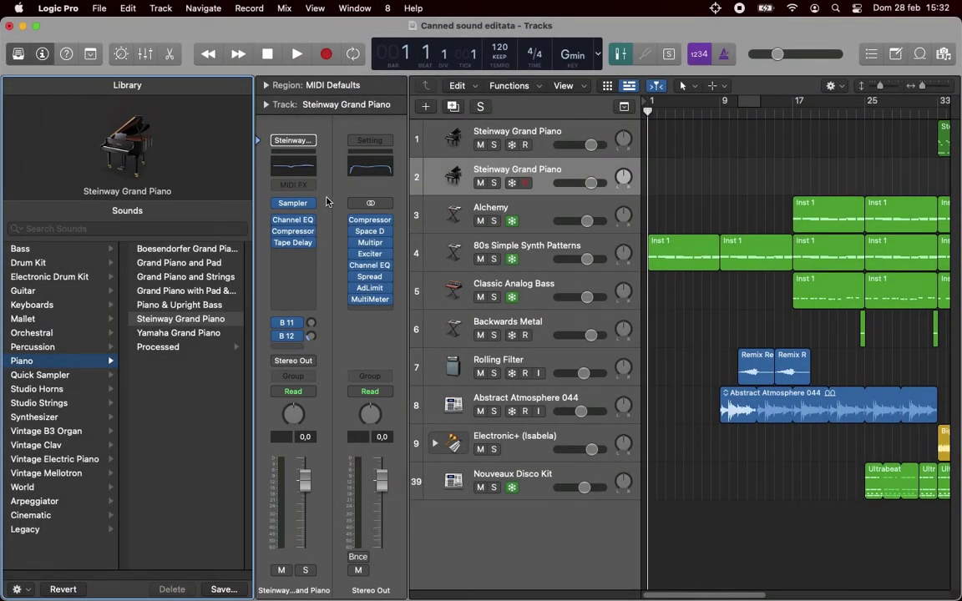
- Open the first Inst 1 region of the 80s Simple Synth Patterns track in a floating Region inspector, reposition it and close it
left_click(687, 252)
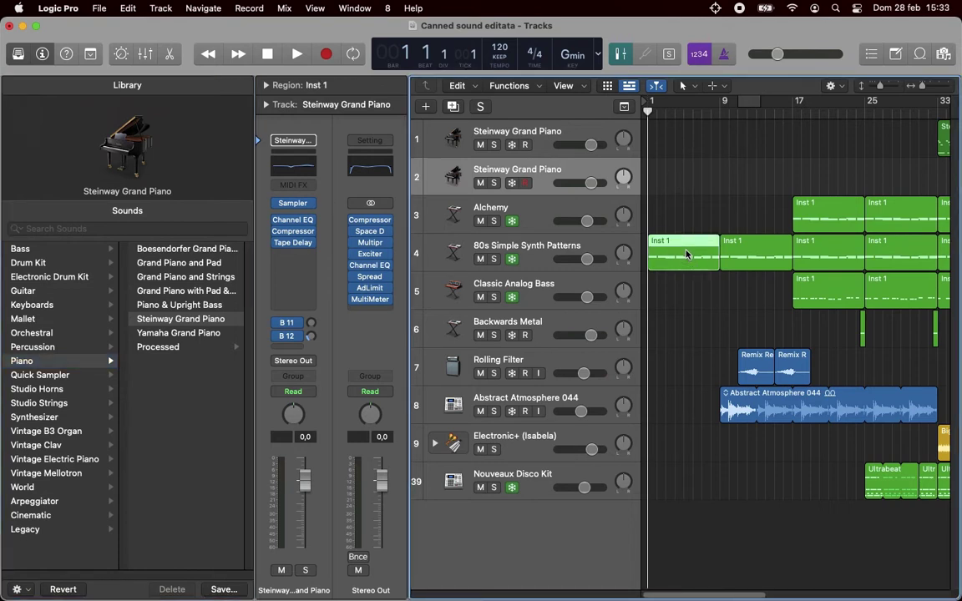
key("alt+shift+r")
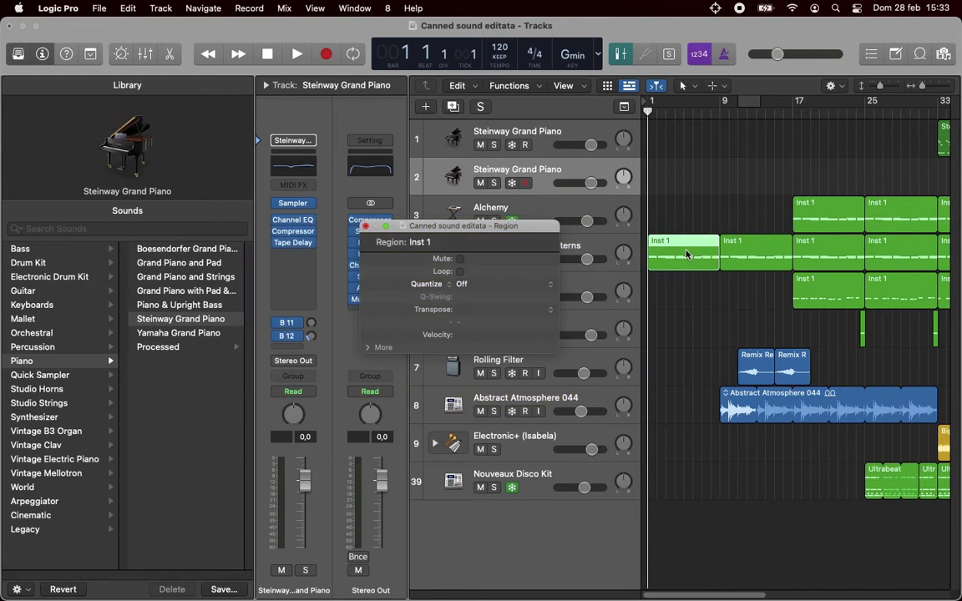
left_click_drag(504, 227, 662, 198)
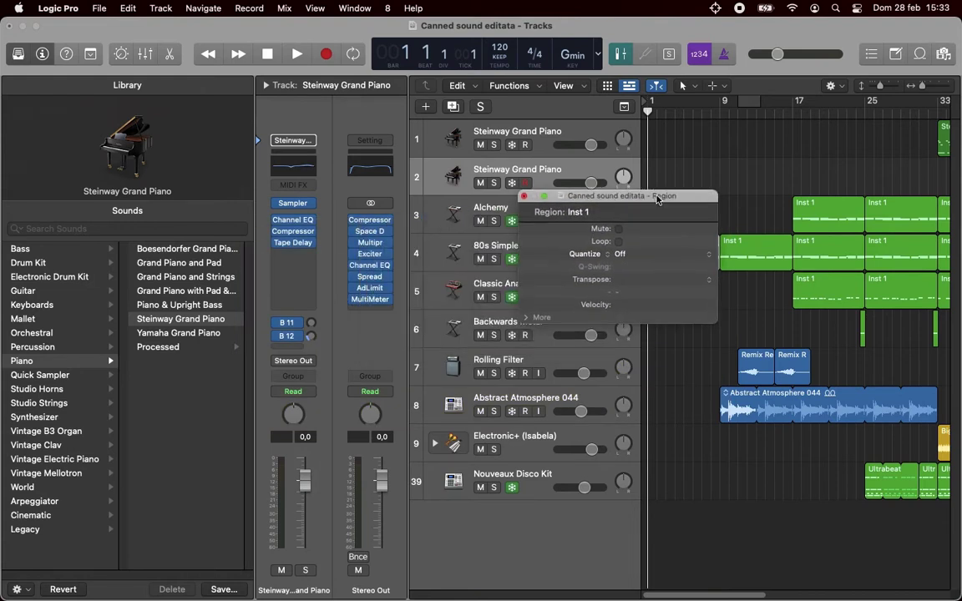
left_click(524, 197)
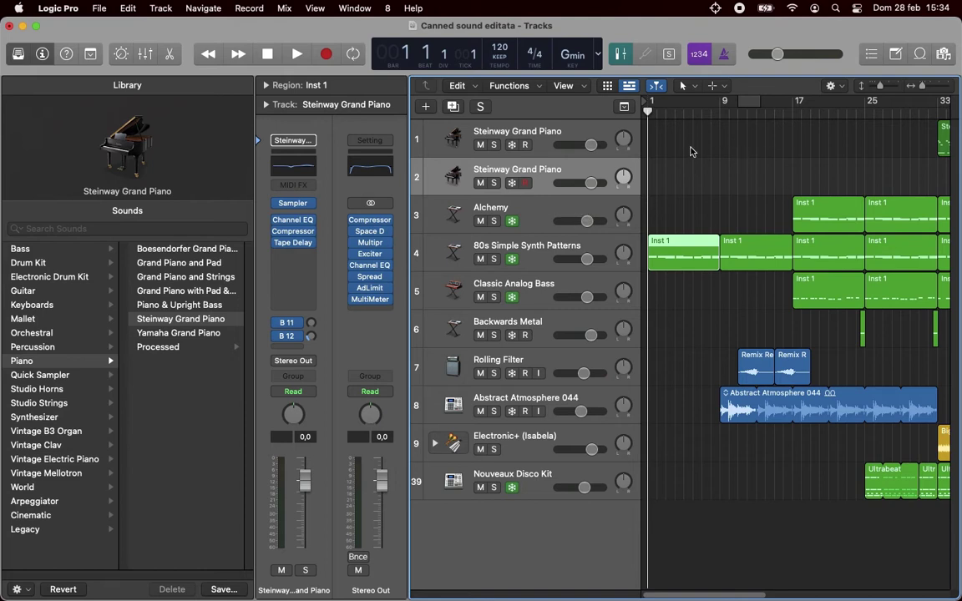
- Expand and collapse the Inspector's Region parameters for Inst 1 and its Track parameters for the second Steinway Grand Piano track
left_click(279, 85)
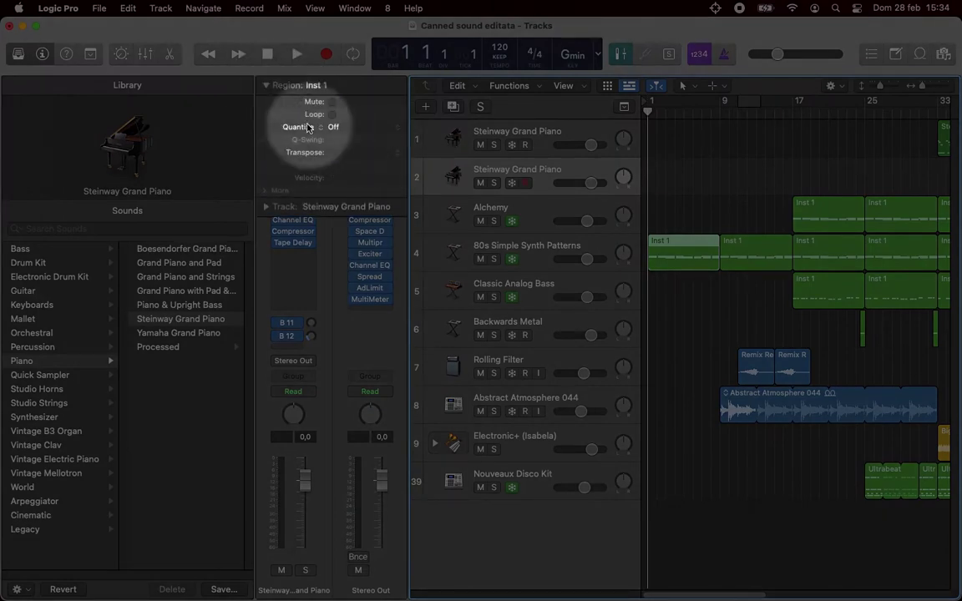
left_click(265, 85)
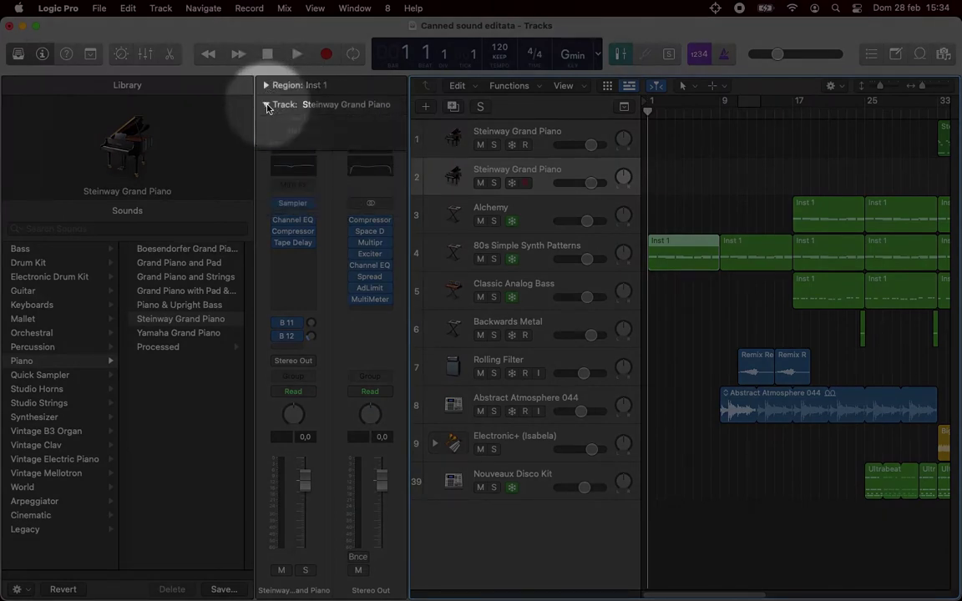
left_click(266, 104)
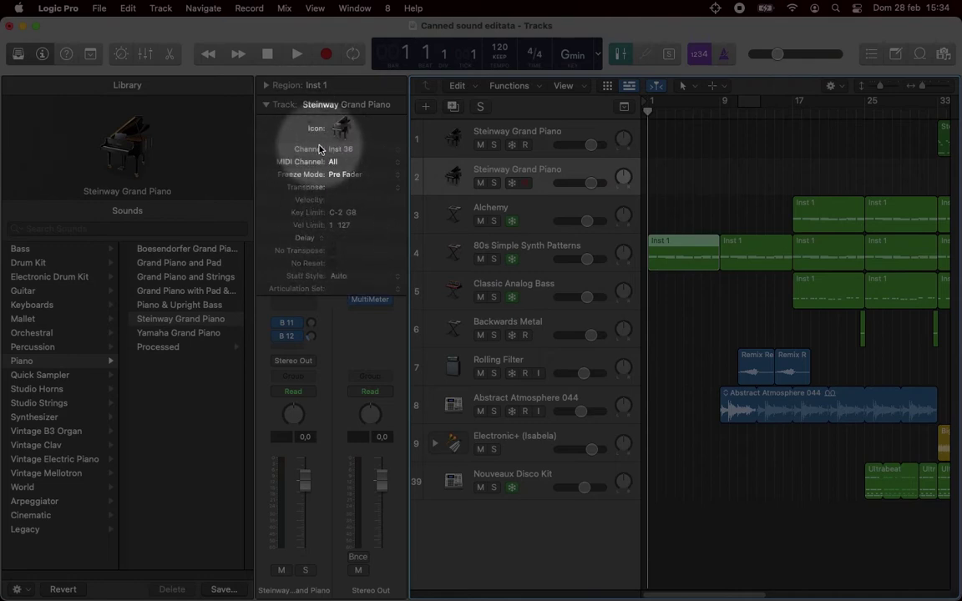
left_click(266, 106)
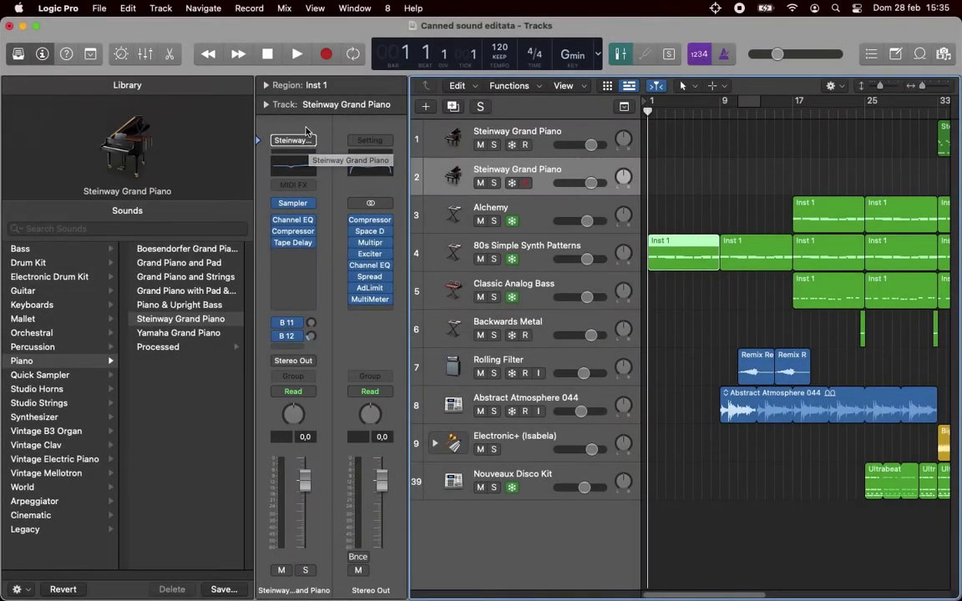
- Hide the Library and check the Region parameters of the Steinway Grand Piano region at bar 33
left_click(15, 56)
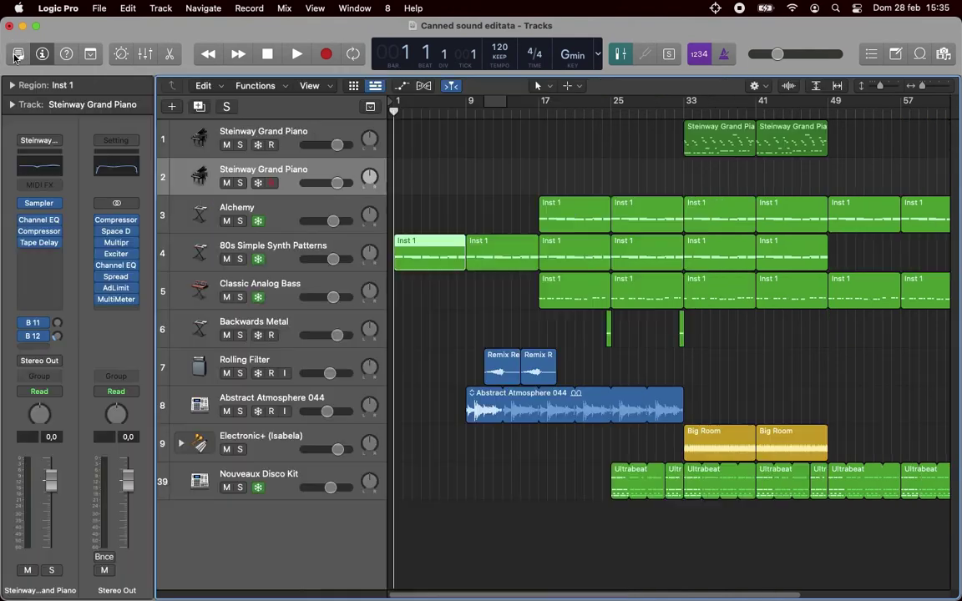
left_click(716, 142)
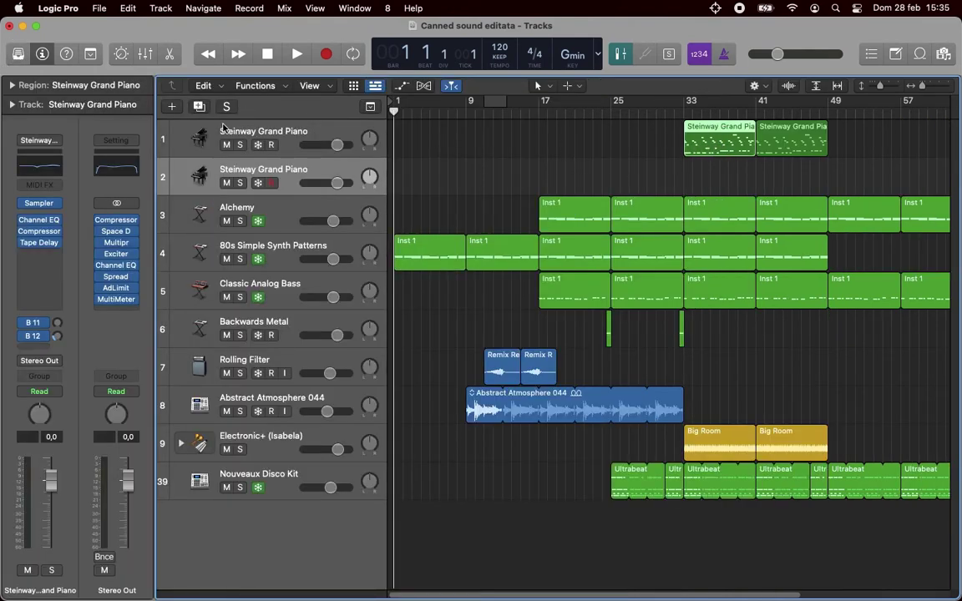
left_click(13, 85)
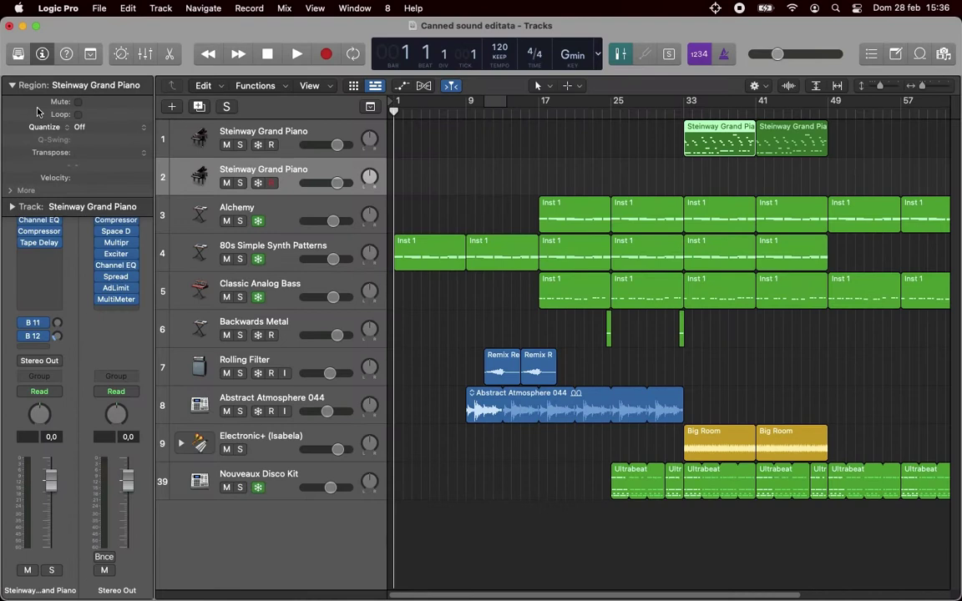
left_click(12, 85)
- Review the Track parameters of the second and first Steinway Grand Piano tracks, and collapse the Track section
left_click(12, 106)
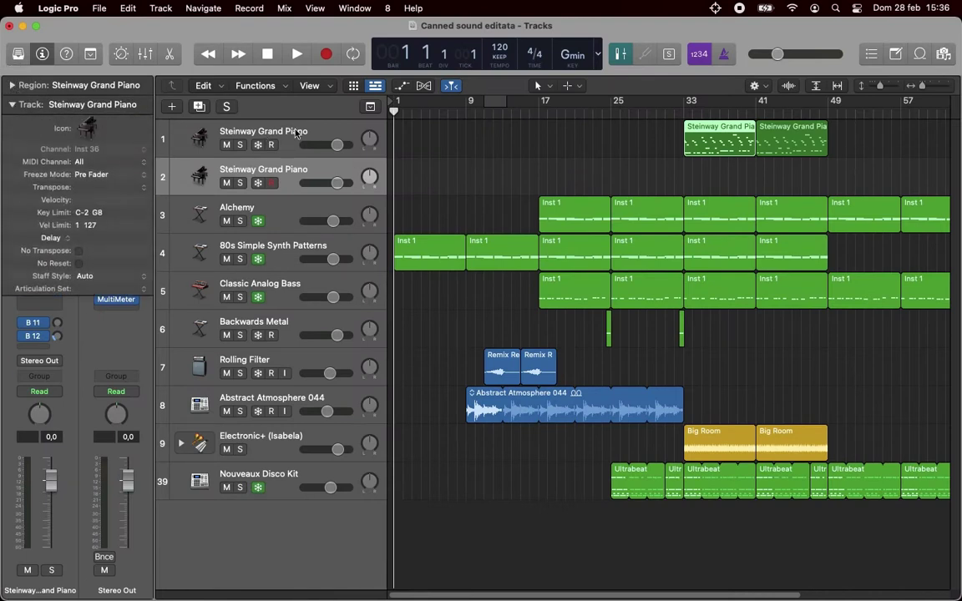
left_click(324, 128)
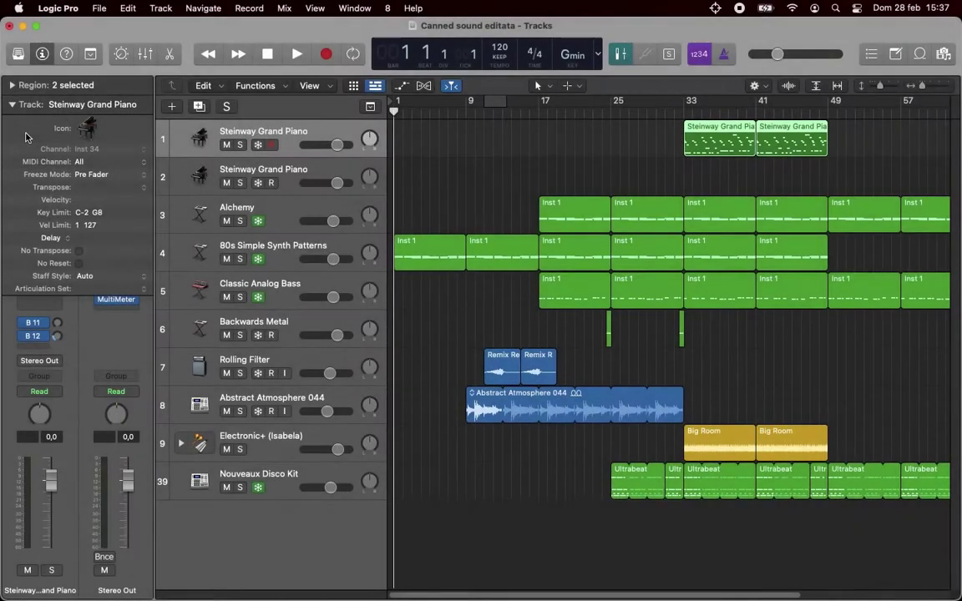
left_click(12, 104)
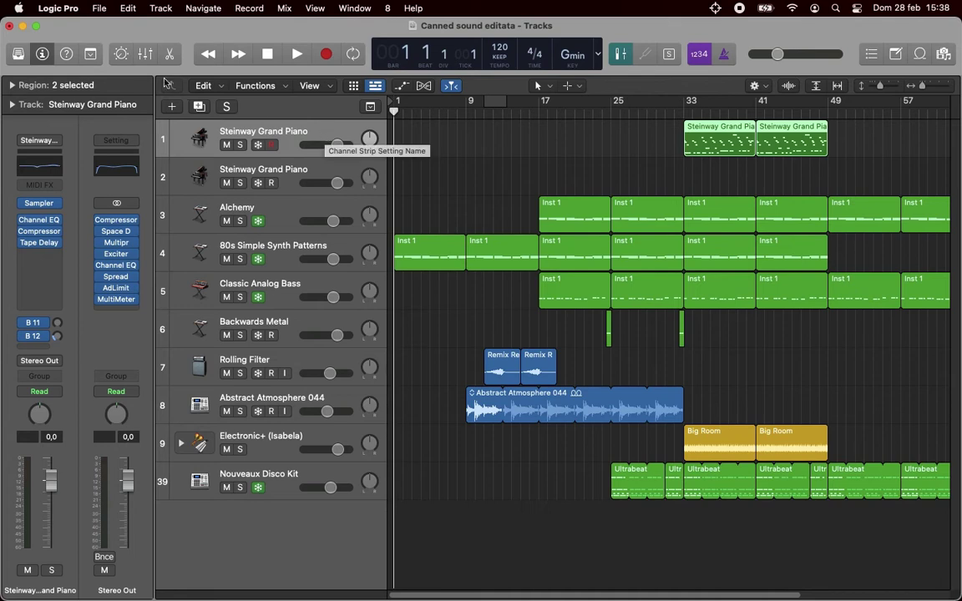
- View the Mixer, check the Inspector channel strips from Rolling Filter to Nouveaux Disco Kit, and reselect the first Steinway Grand Piano track
left_click(145, 55)
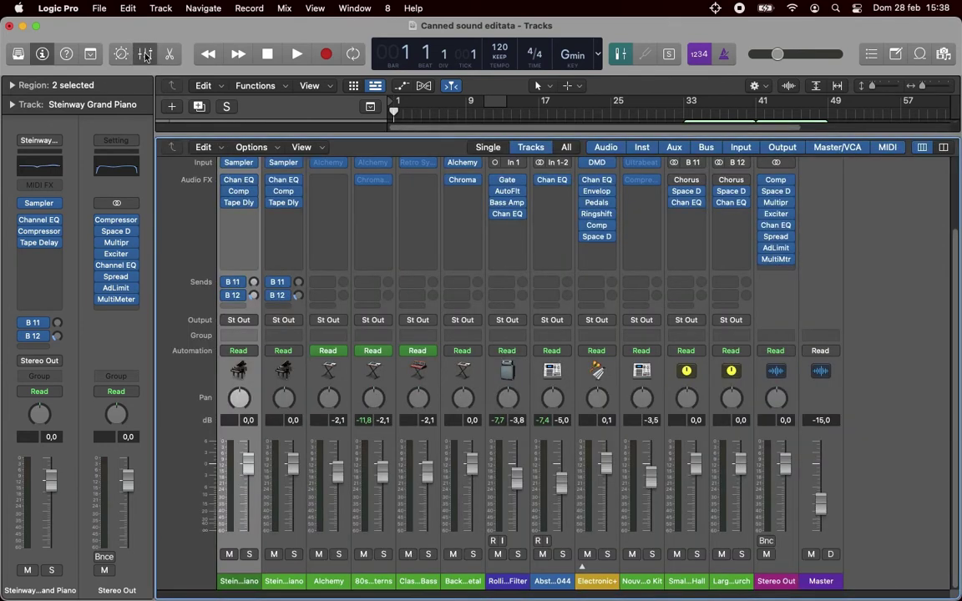
left_click(145, 54)
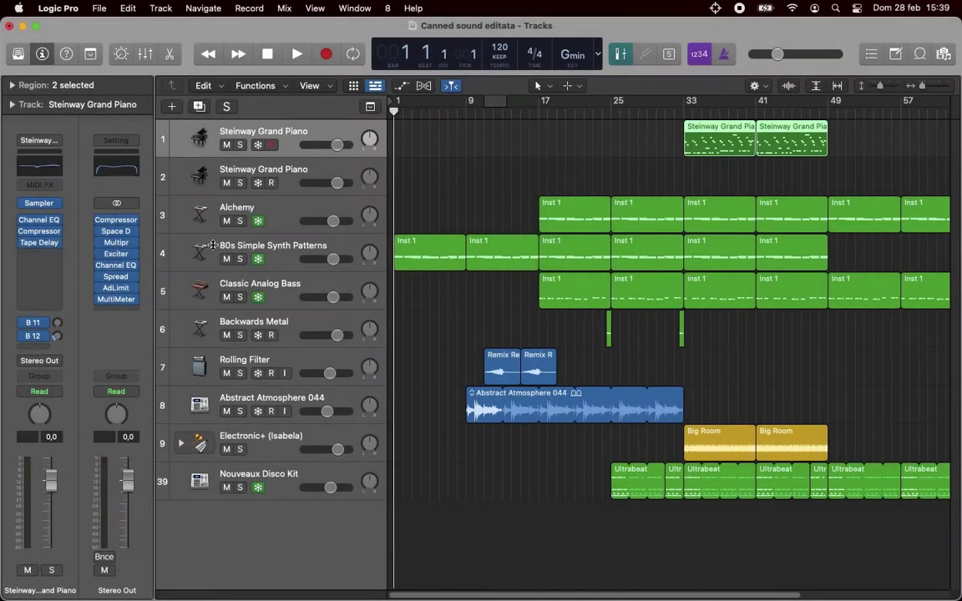
left_click(214, 354)
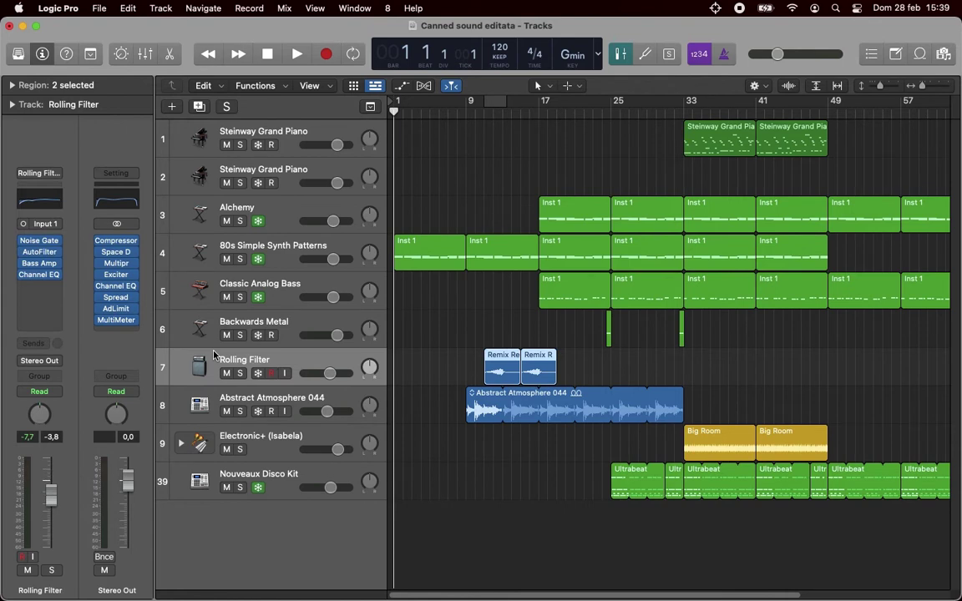
left_click(181, 400)
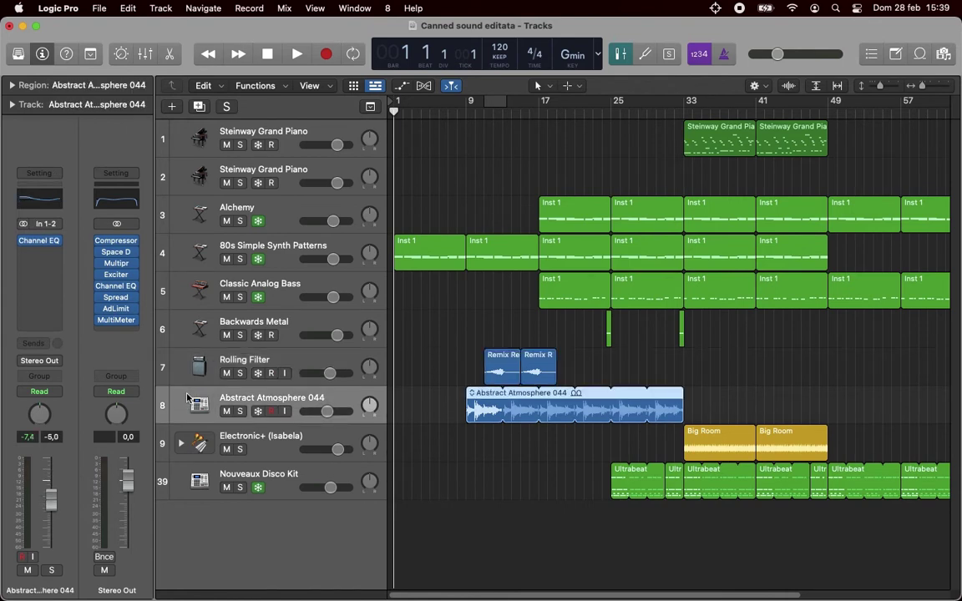
left_click(185, 431)
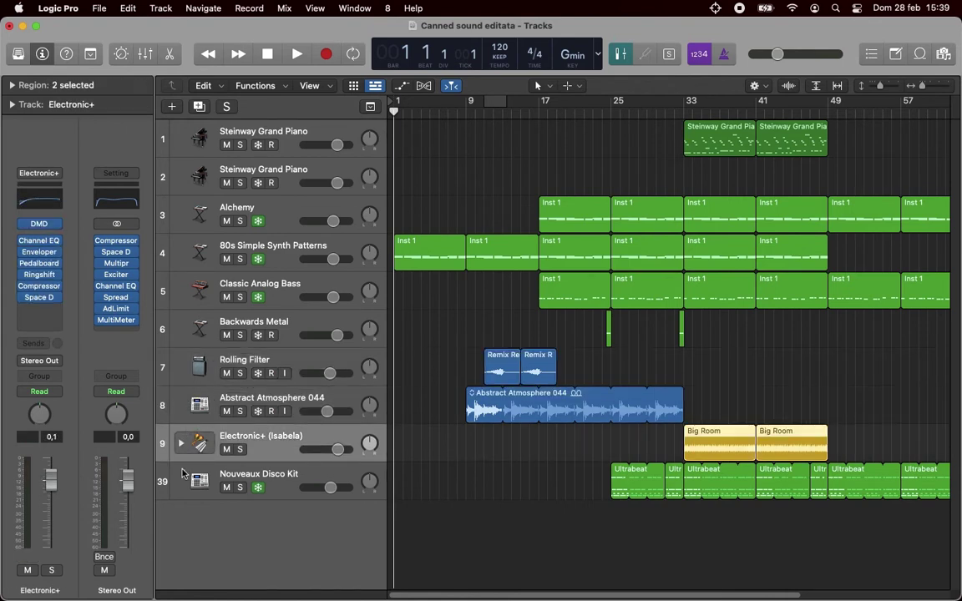
key("Down")
left_click(193, 133)
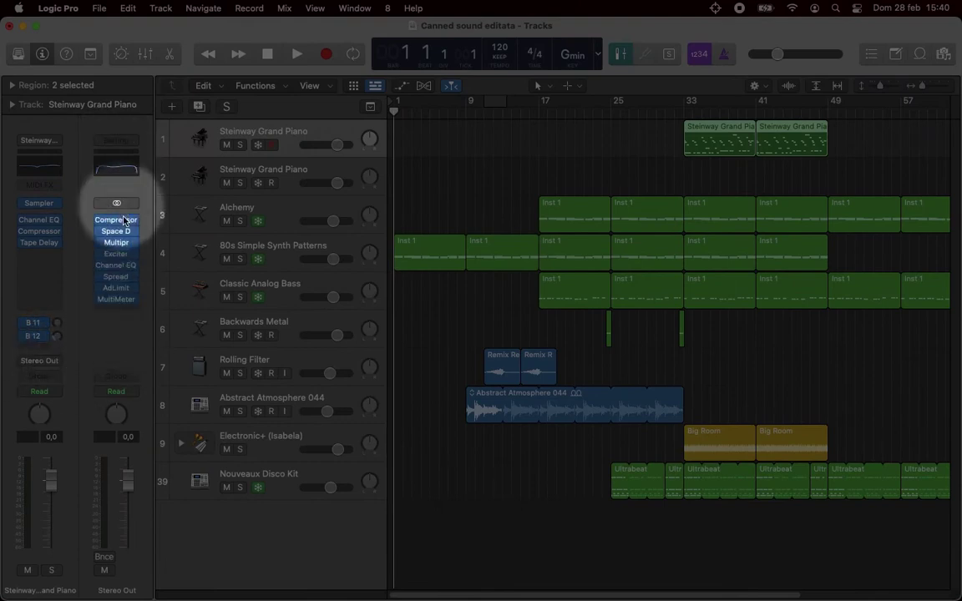
- Display the channel strip of the piano's Bus 11 send in the Inspector and return to the Stereo Out strip
left_click(31, 322)
left_click(127, 140)
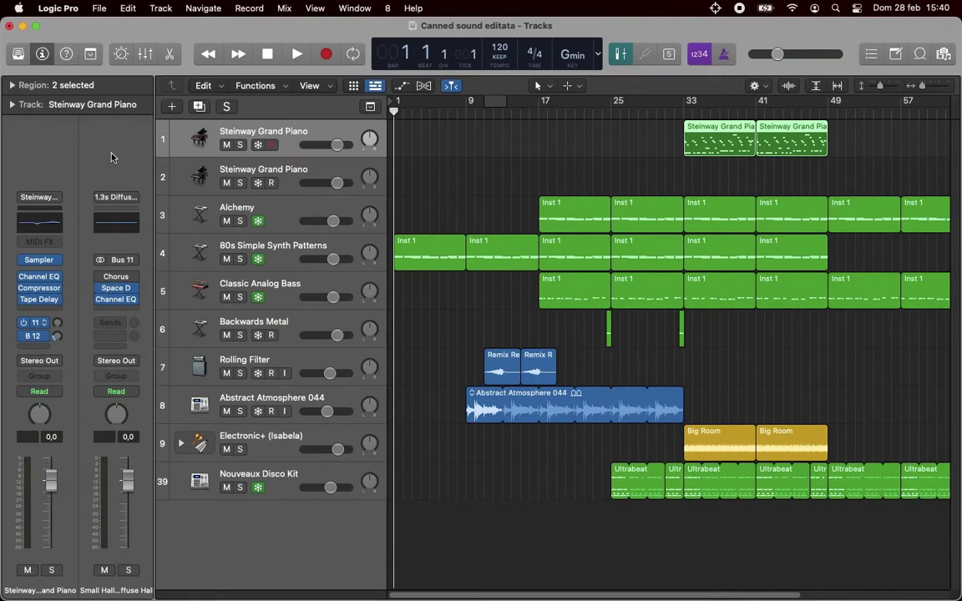
left_click(39, 364)
left_click(102, 333)
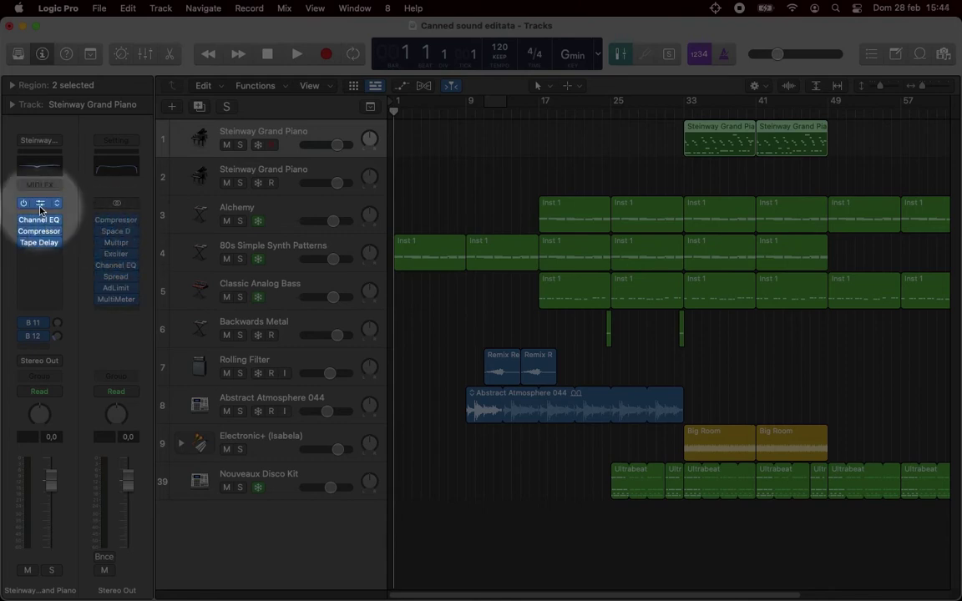
- Look through the instrument and MIDI effect plug-ins available on the first Steinway Grand Piano channel strip, leaving the choices unchanged
left_click(58, 204)
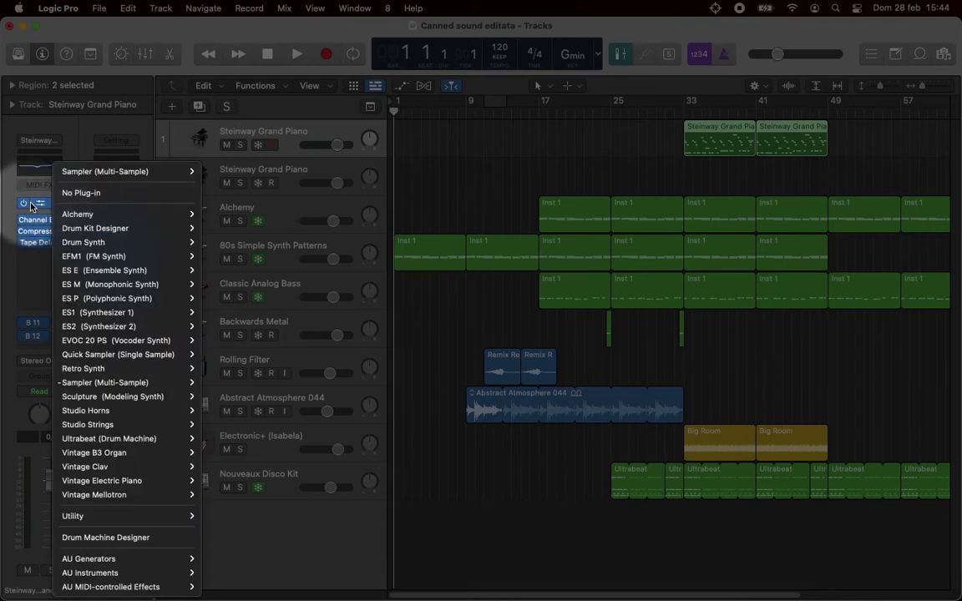
left_click(10, 205)
left_click(57, 185)
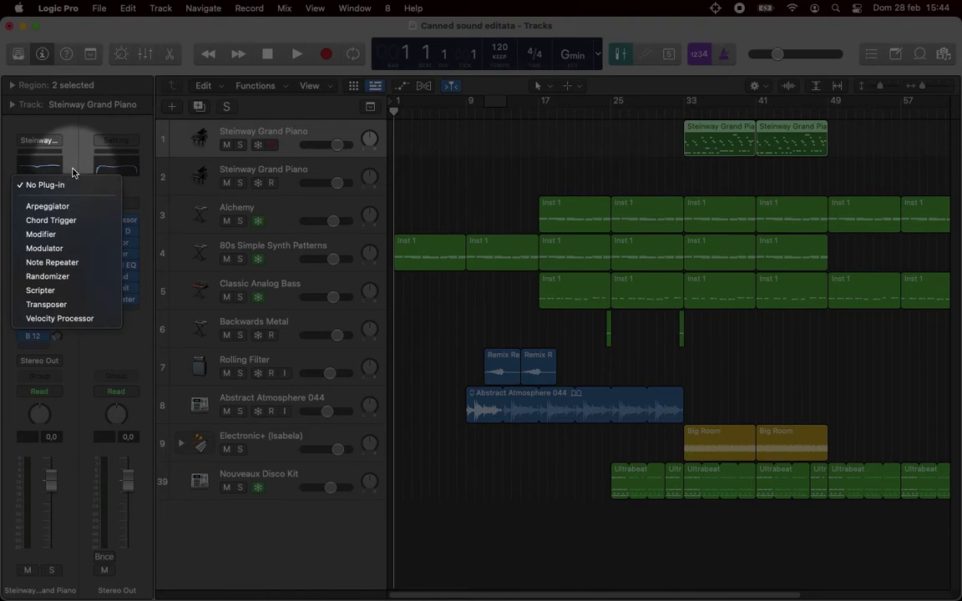
left_click(70, 156)
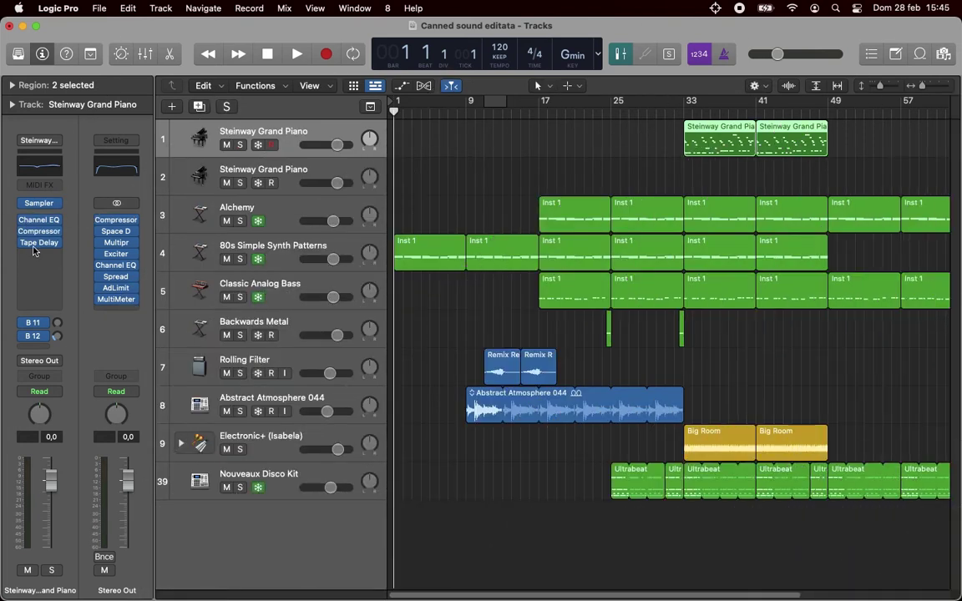
- Check the channel strips of the Alchemy and 80s Simple Synth Patterns tracks, and reselect the first Steinway Grand Piano track
left_click(186, 214)
left_click(182, 245)
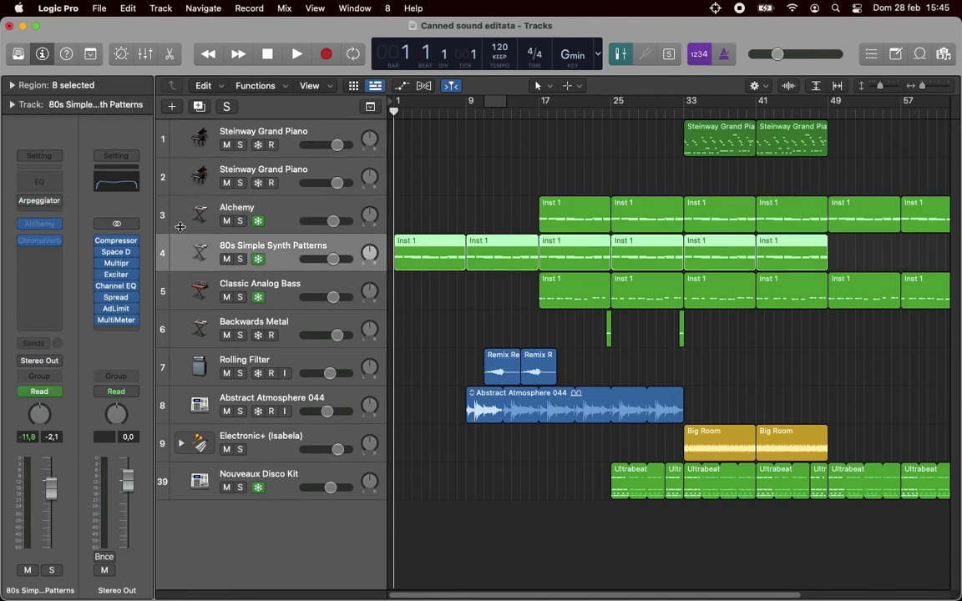
left_click(181, 144)
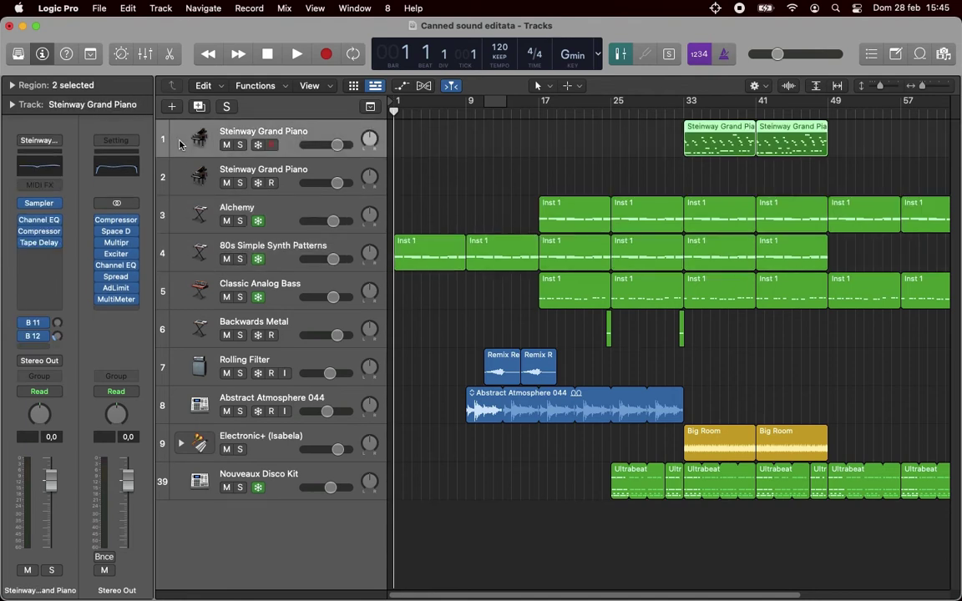
- Show the Library, try the Piano & Upright Bass and Grand Piano with Pad & Choir patches on the first track, and reload Steinway Grand Piano
left_click(17, 54)
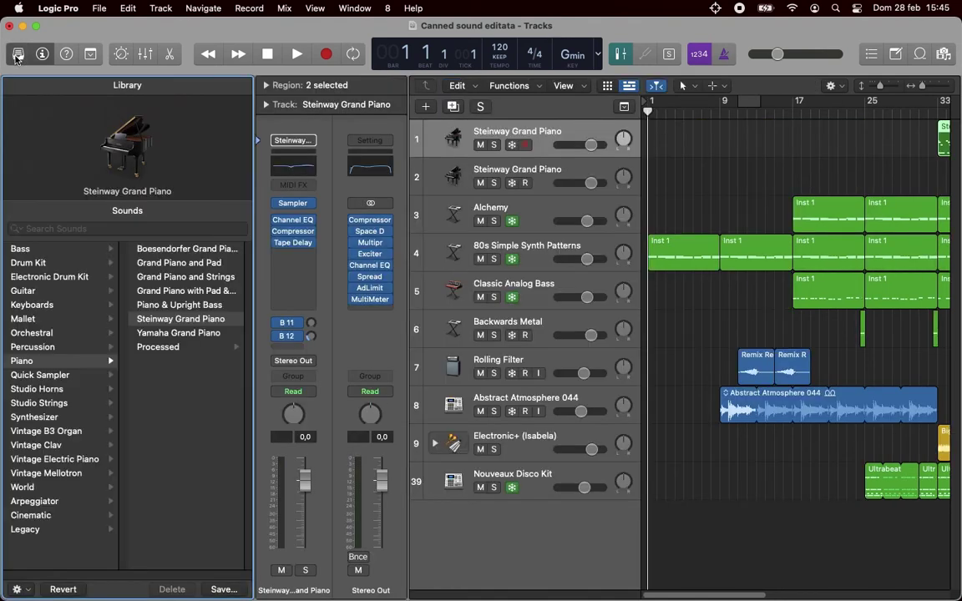
left_click(165, 305)
left_click(165, 291)
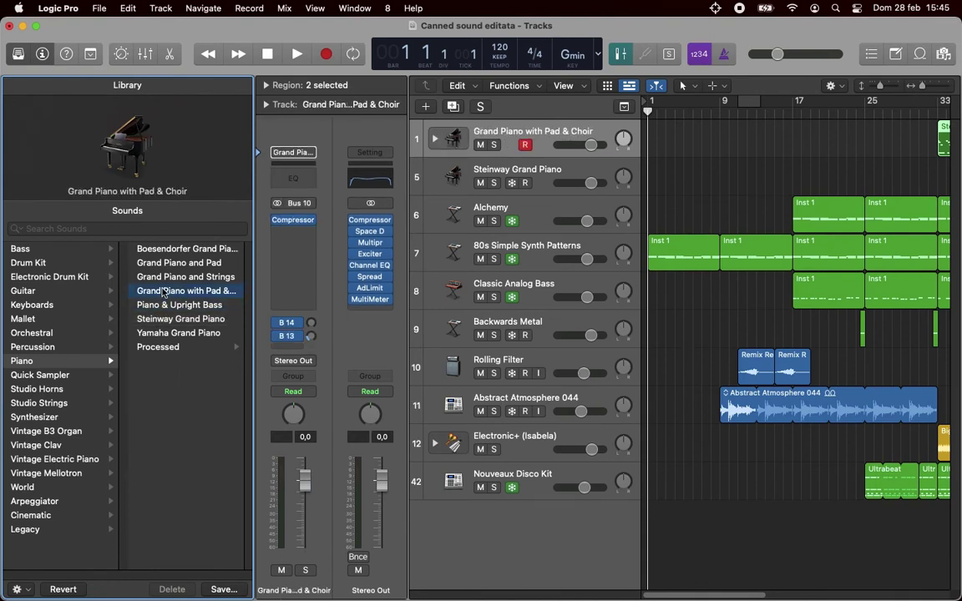
left_click(164, 322)
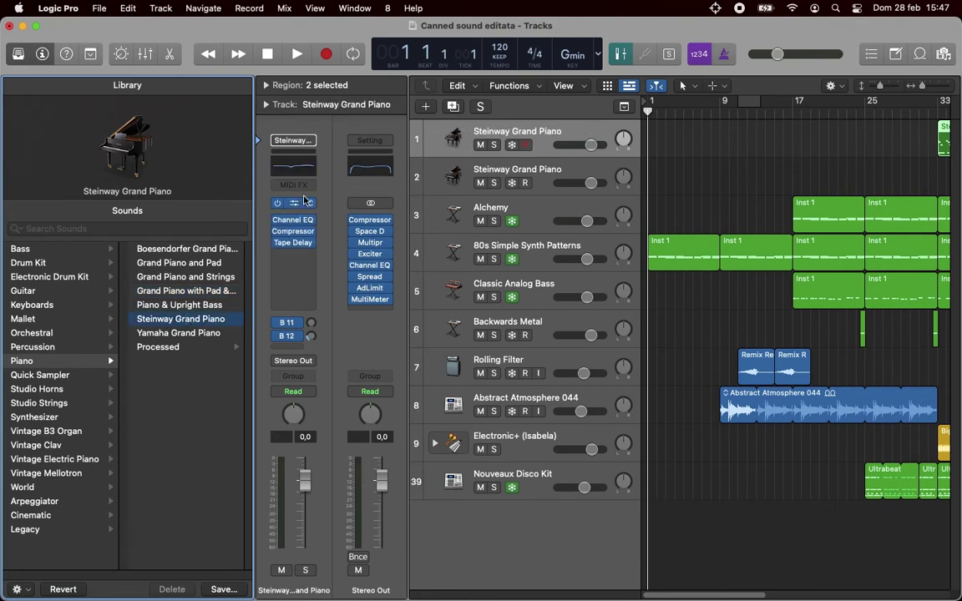
- Look through the piano's MIDI effect choices and the Sampler's preset list, leaving the settings unchanged, and close the Sampler window
left_click(310, 185)
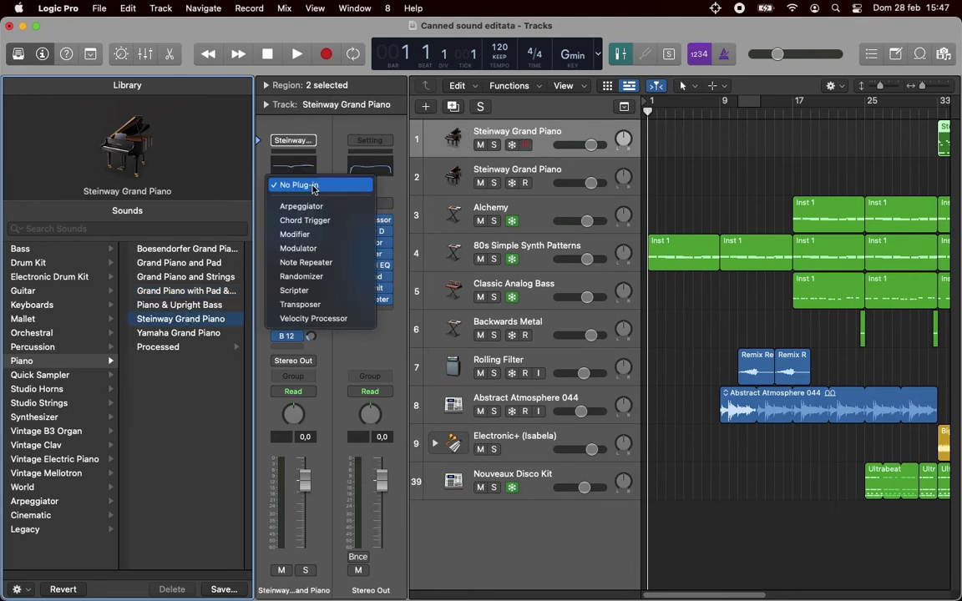
left_click(327, 169)
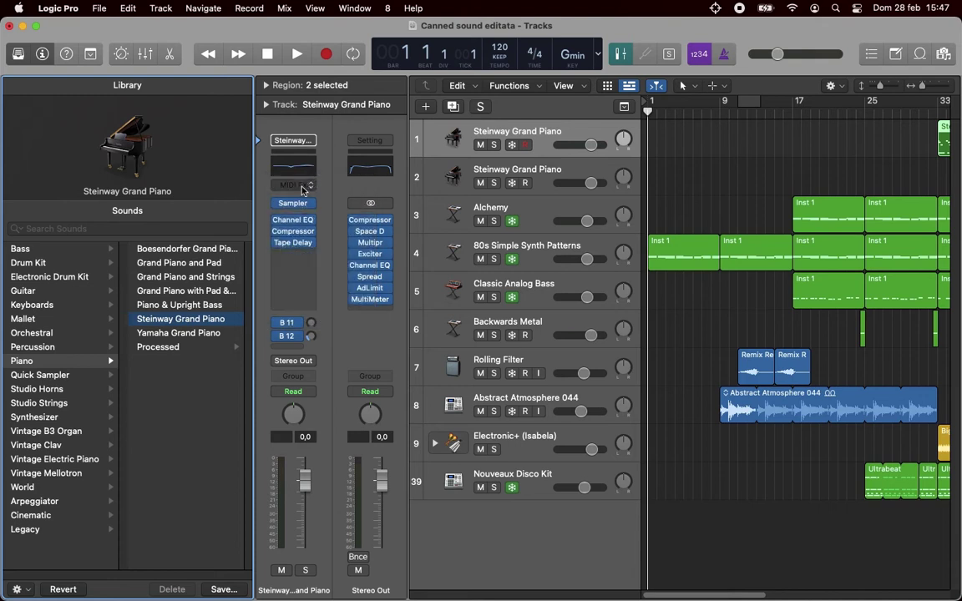
left_click(293, 207)
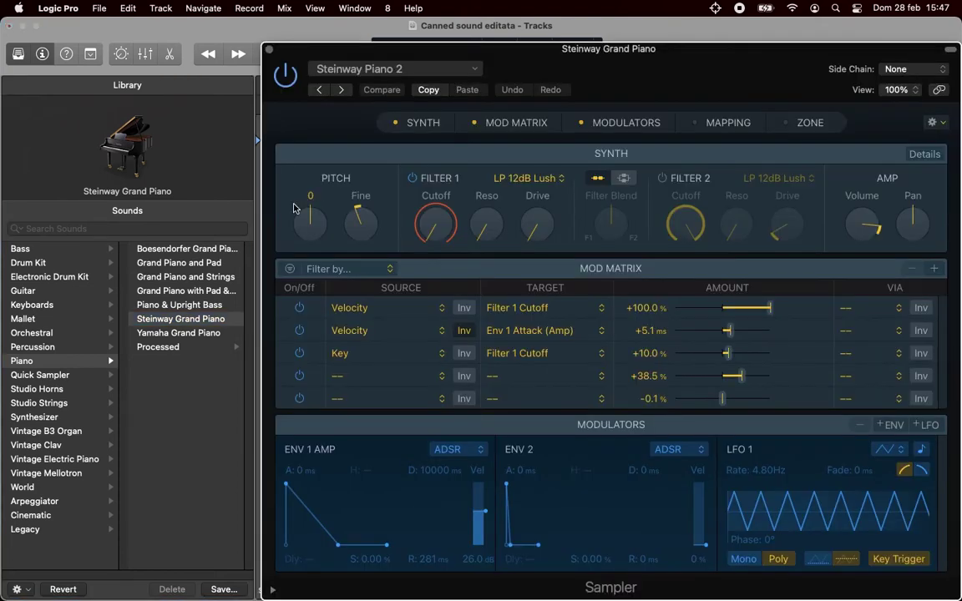
left_click(412, 71)
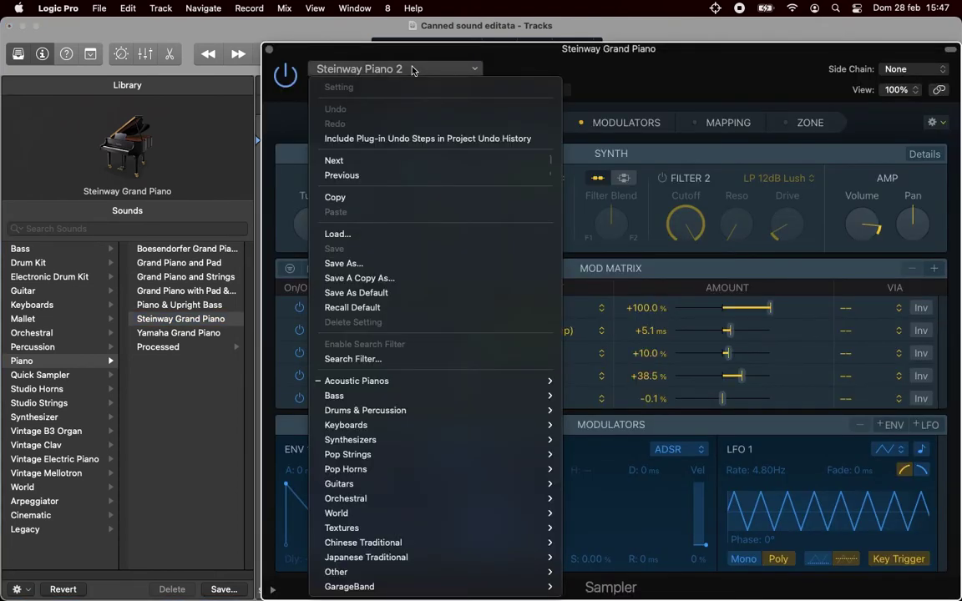
mouse_move(373, 386)
left_click(269, 53)
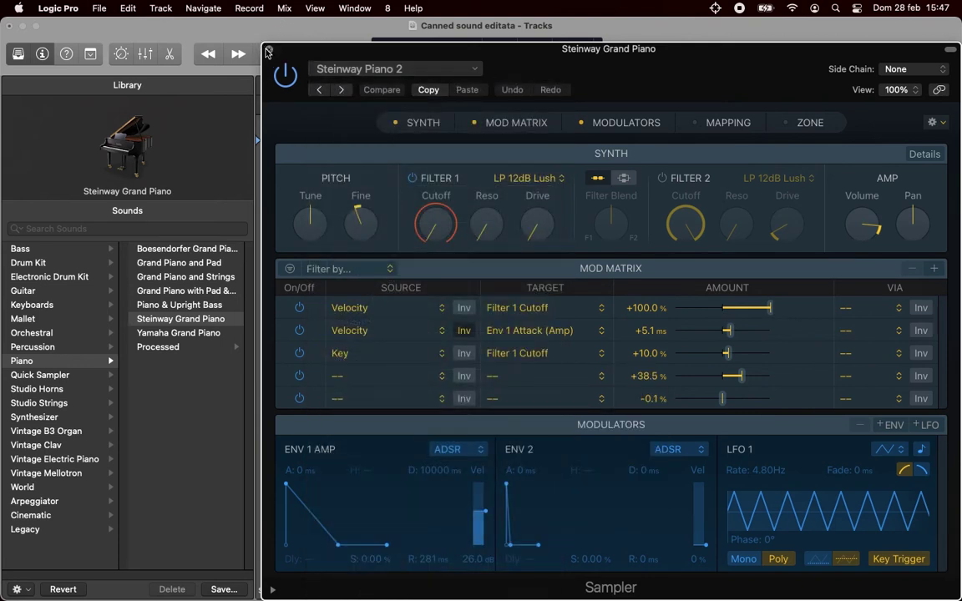
left_click(268, 52)
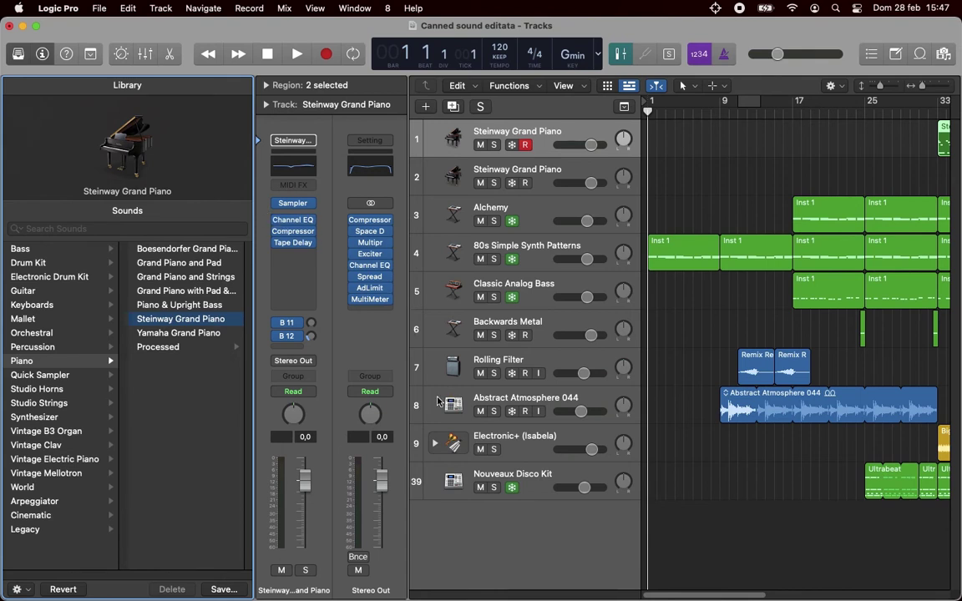
- Check the Abstract Atmosphere 044 channel strip and examine the Smart Controls parameter mapping of the first Steinway Grand Piano track
left_click(440, 401)
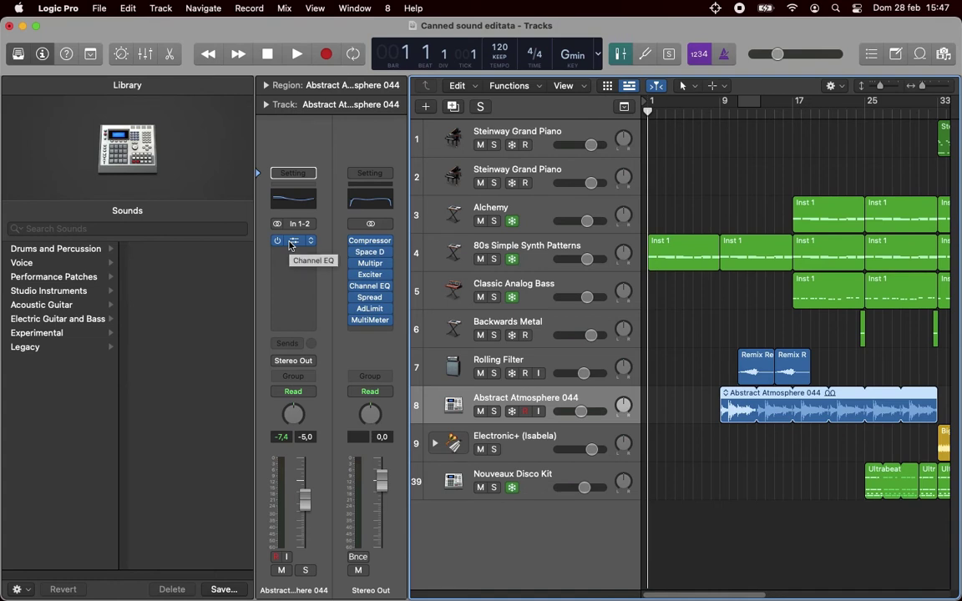
left_click(445, 135)
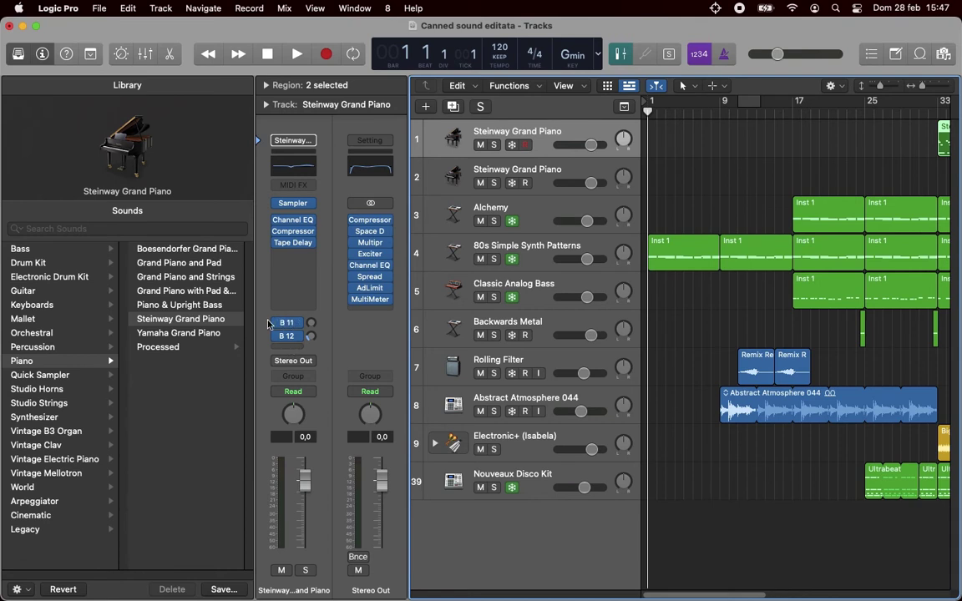
key("b")
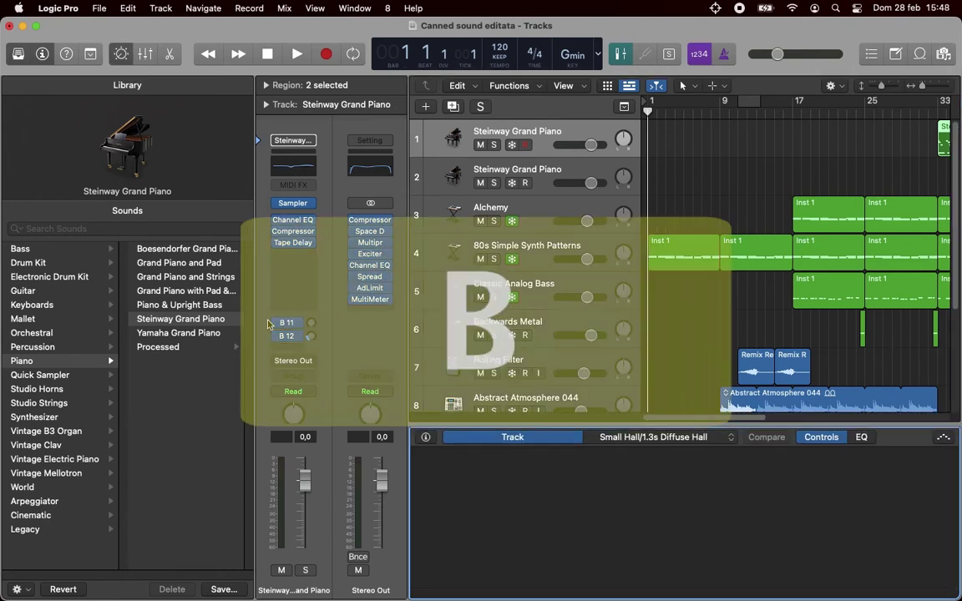
left_click(425, 437)
scroll(551, 515, "down", 3)
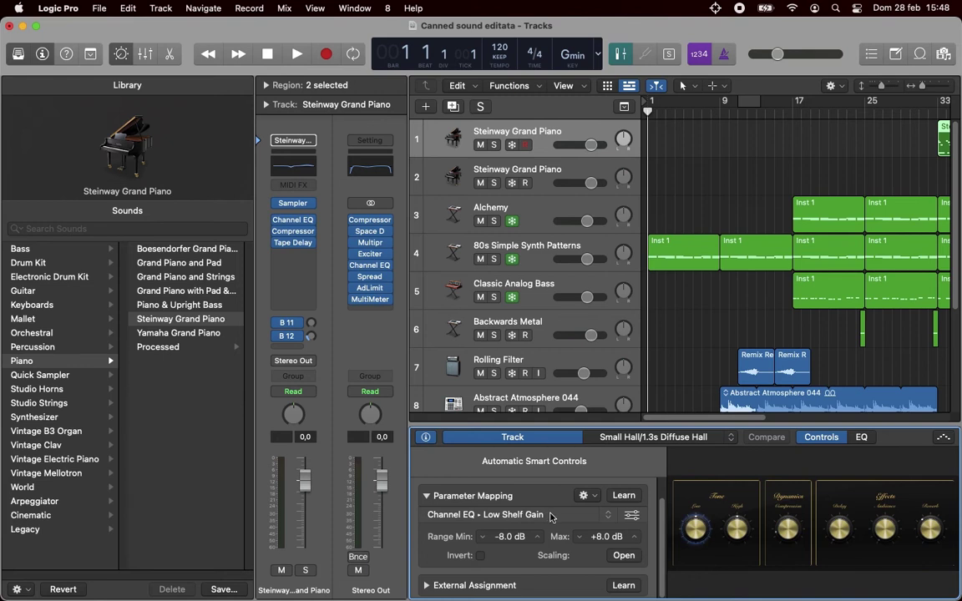
key("b")
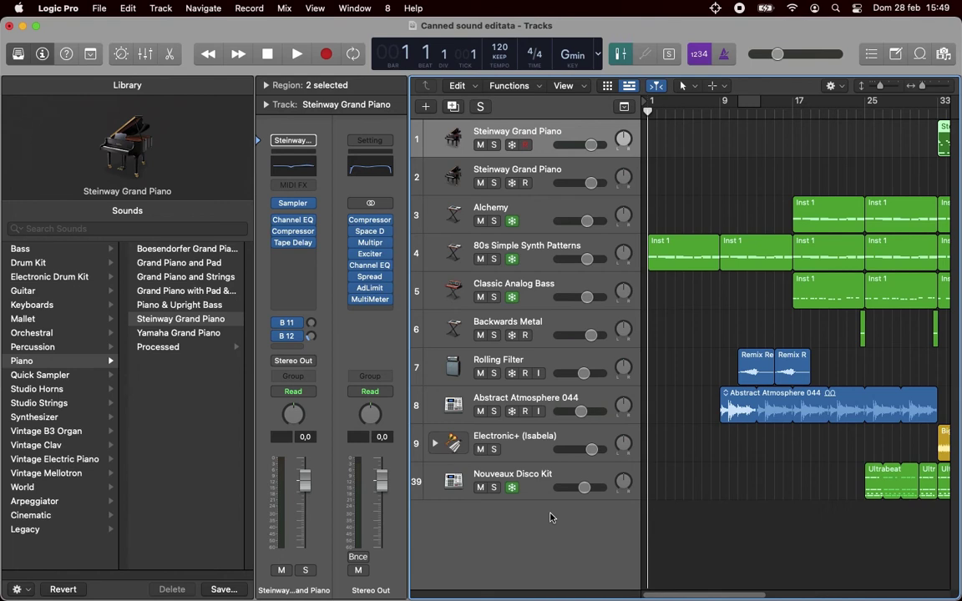
- Remove the Tape Delay, Compressor and Channel EQ plug-ins from the first Steinway Grand Piano channel strip
left_click(304, 243)
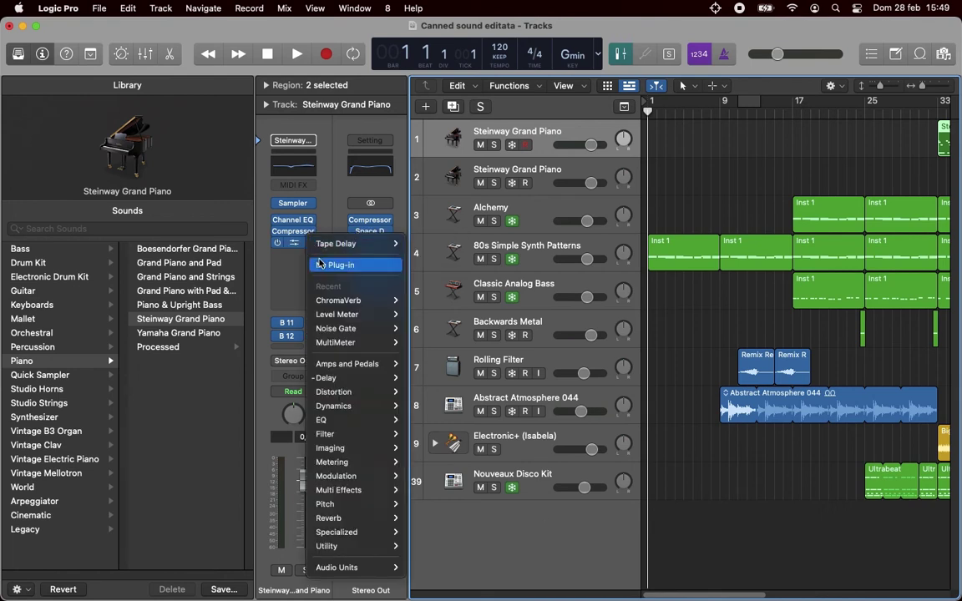
left_click(318, 264)
left_click(305, 231)
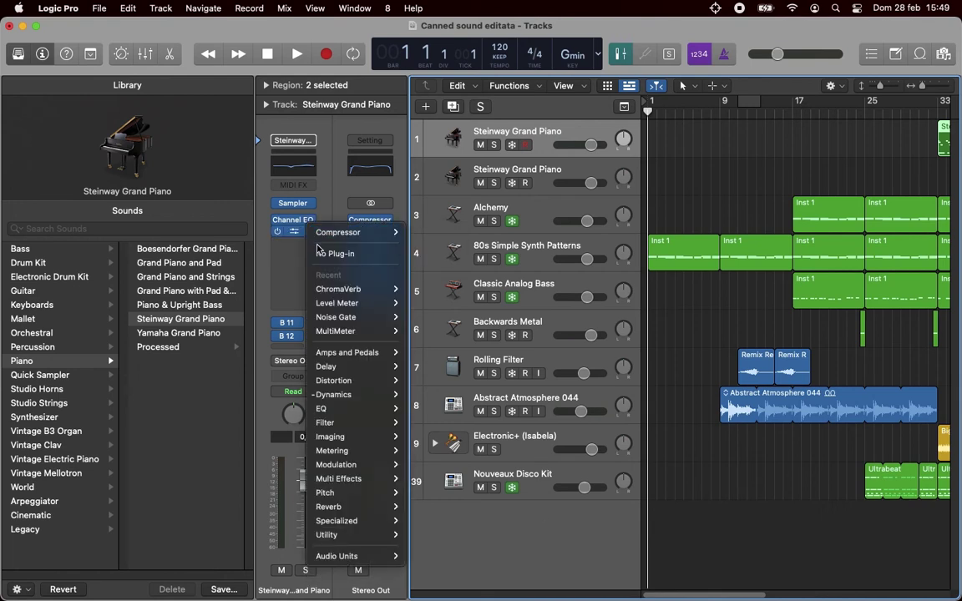
left_click(318, 253)
left_click(311, 222)
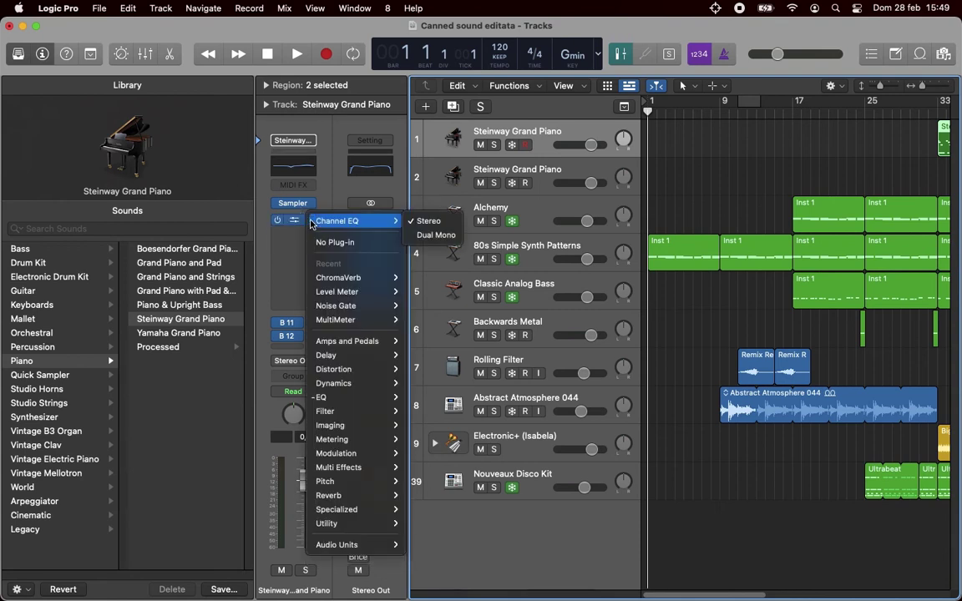
left_click(313, 242)
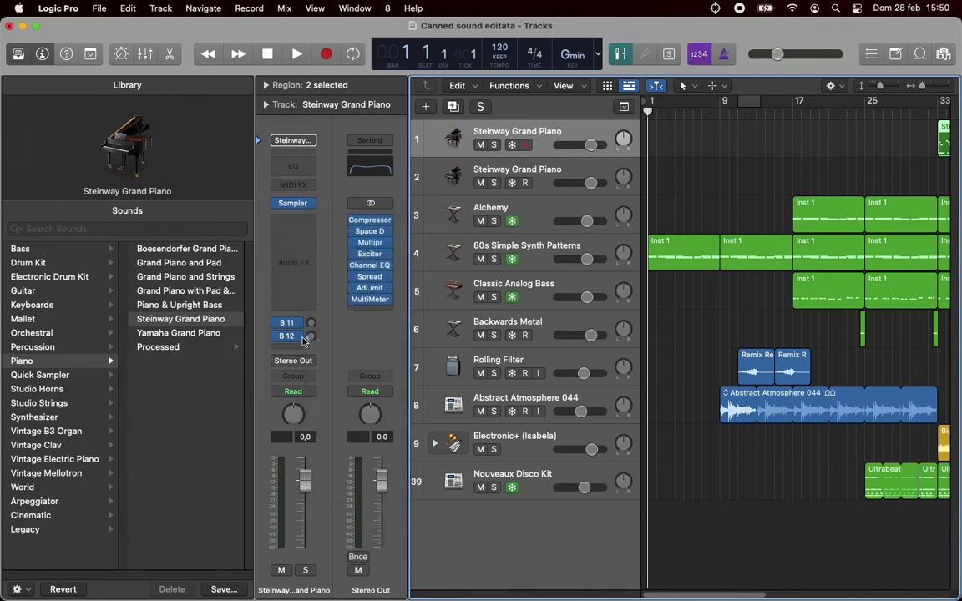
- Save the stripped-down piano channel strip as a user patch named Piano.patch in the Instrument folder
left_click(224, 590)
left_click_drag(525, 93, 448, 92)
key("BackSpace")
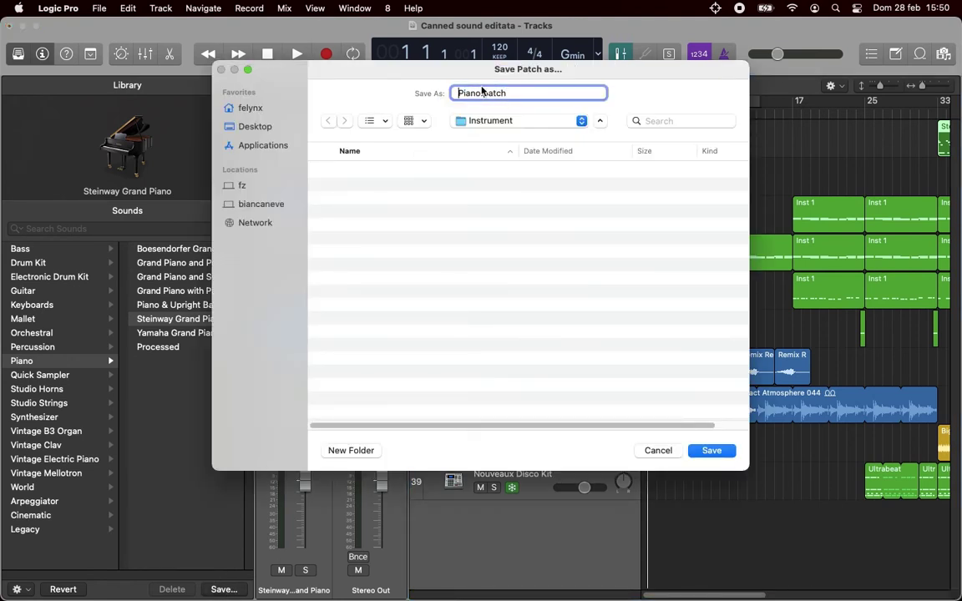
left_click(527, 122)
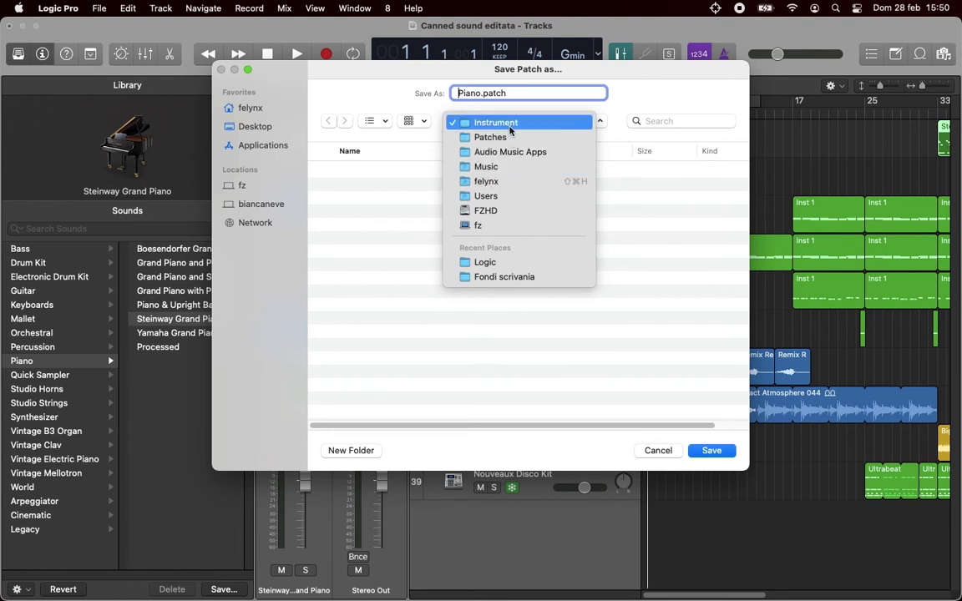
left_click(464, 89)
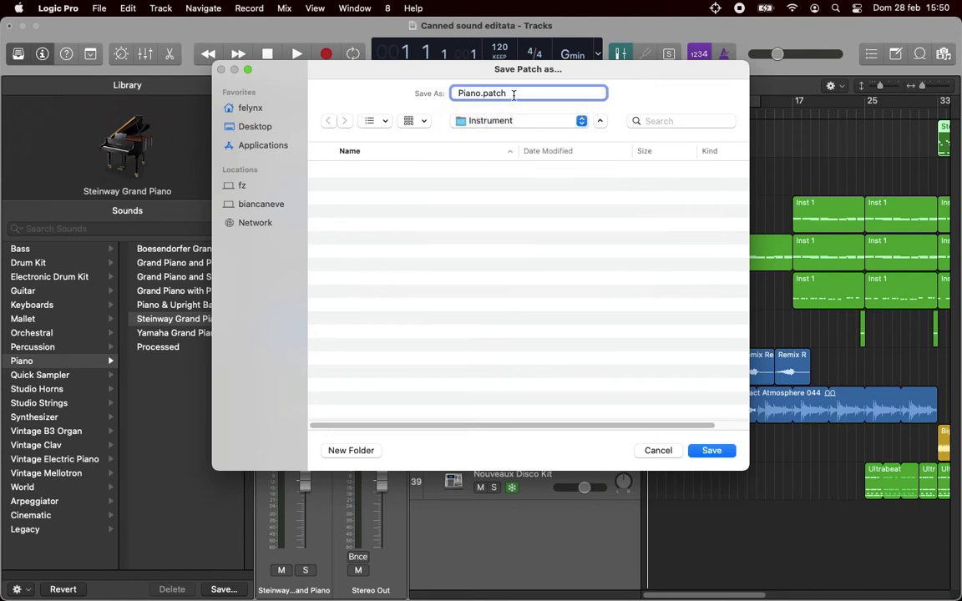
left_click(711, 450)
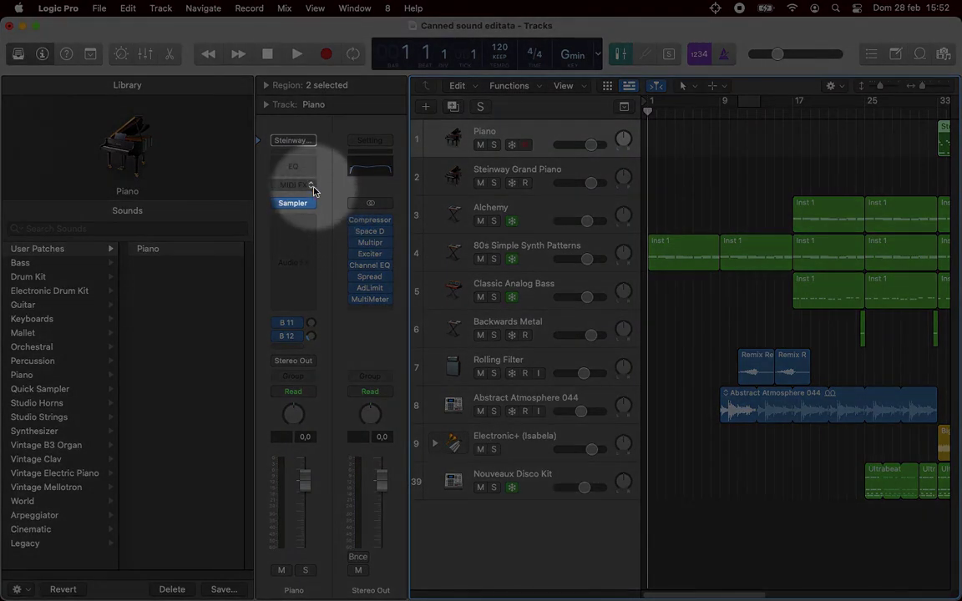
- Review the Piano channel strip's MIDI effect, instrument and audio effect slots, leaving the audio effect slot at No Plug-in
left_click(312, 187)
left_click(301, 206)
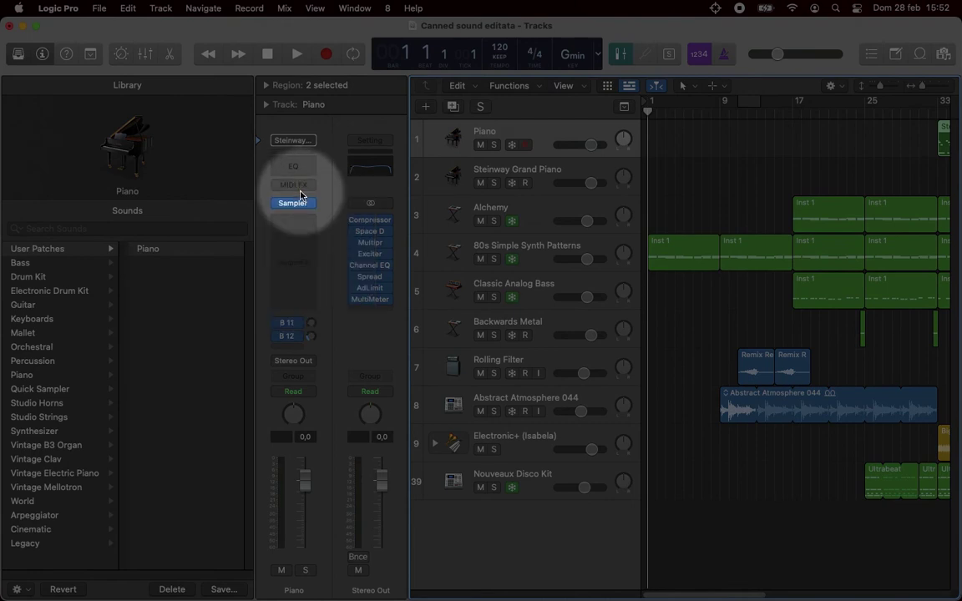
left_click(312, 205)
mouse_move(349, 215)
key("Escape")
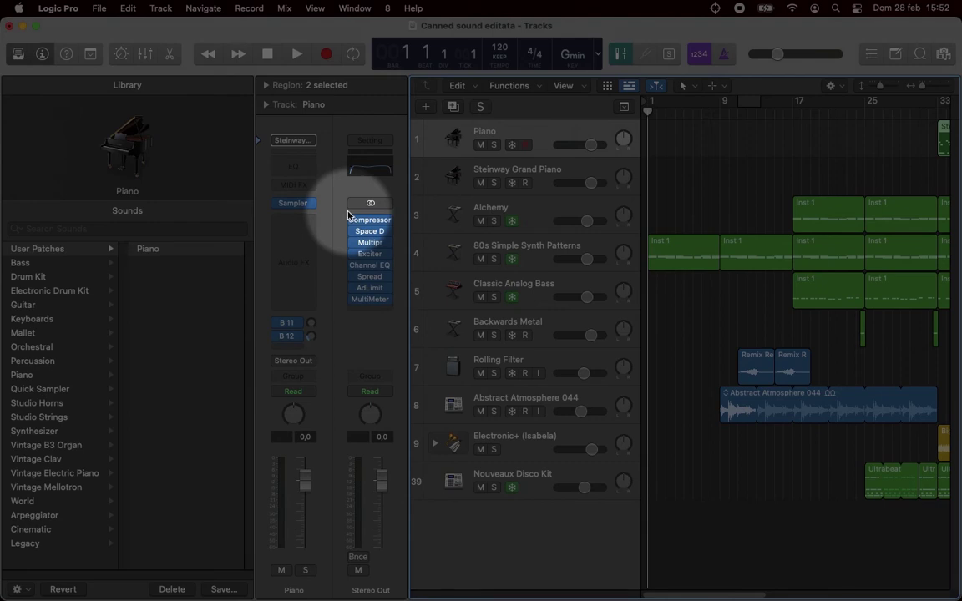
left_click(313, 267)
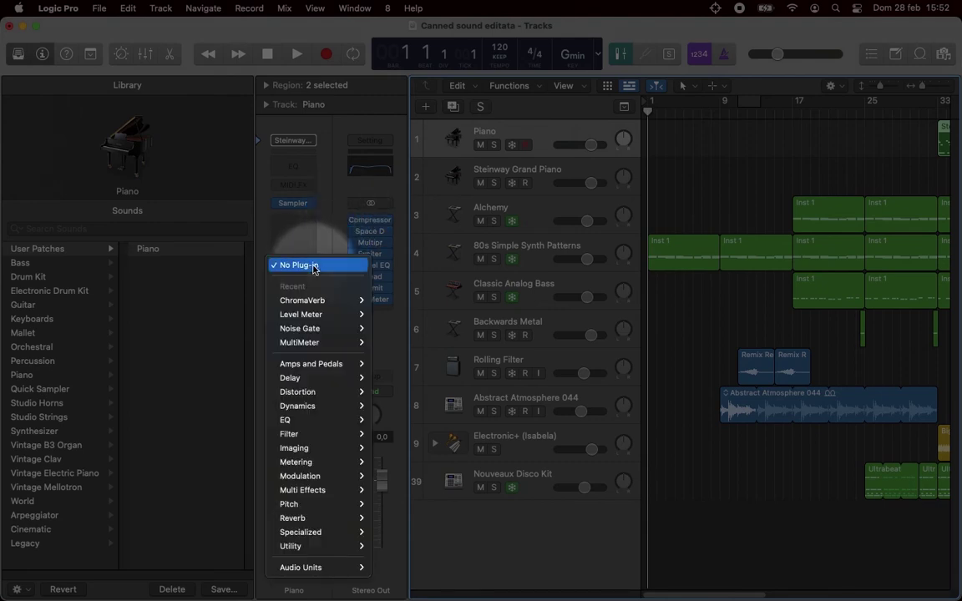
left_click(314, 265)
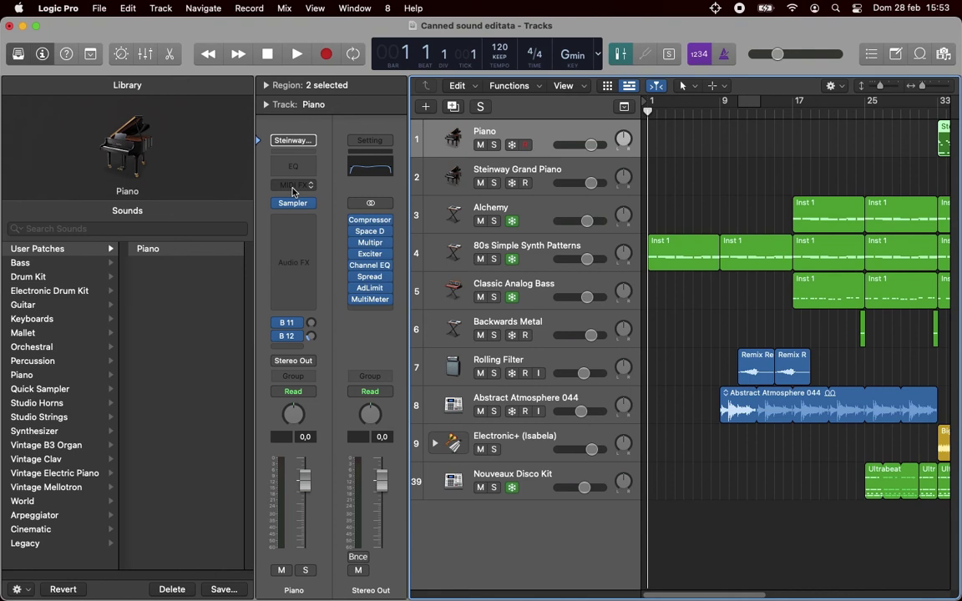
- Remove the Sampler instrument from the Piano track's channel strip
left_click(313, 205)
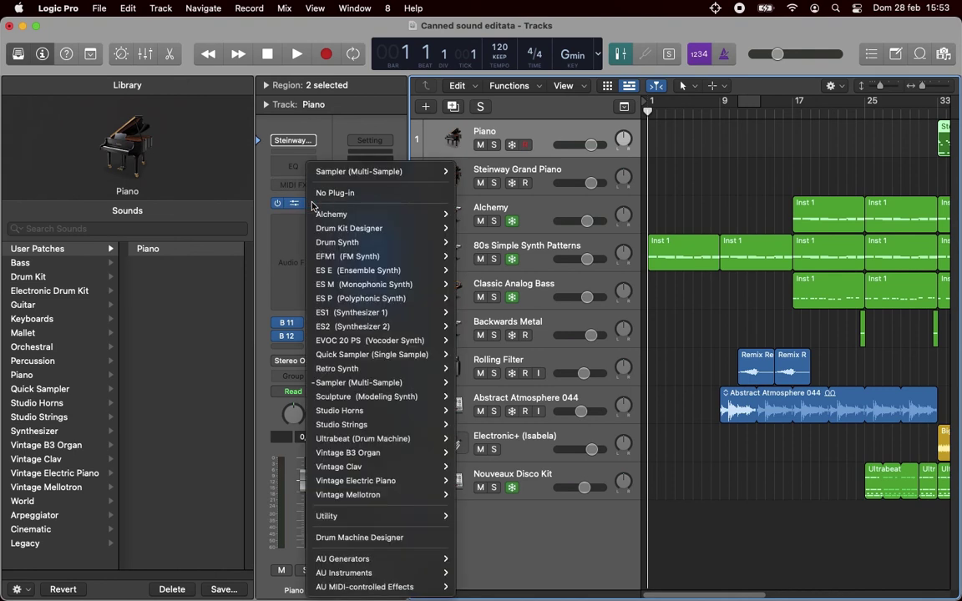
left_click(322, 193)
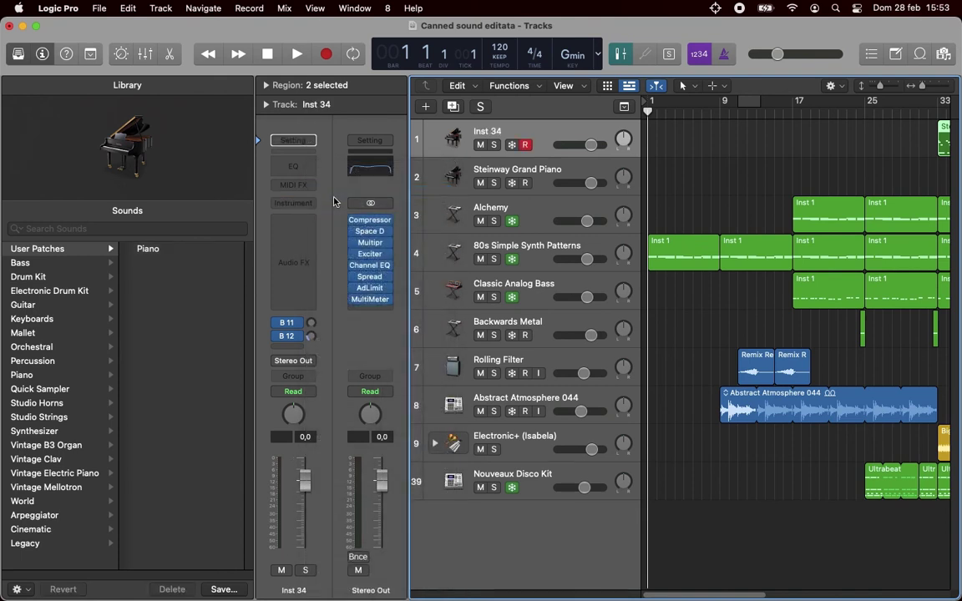